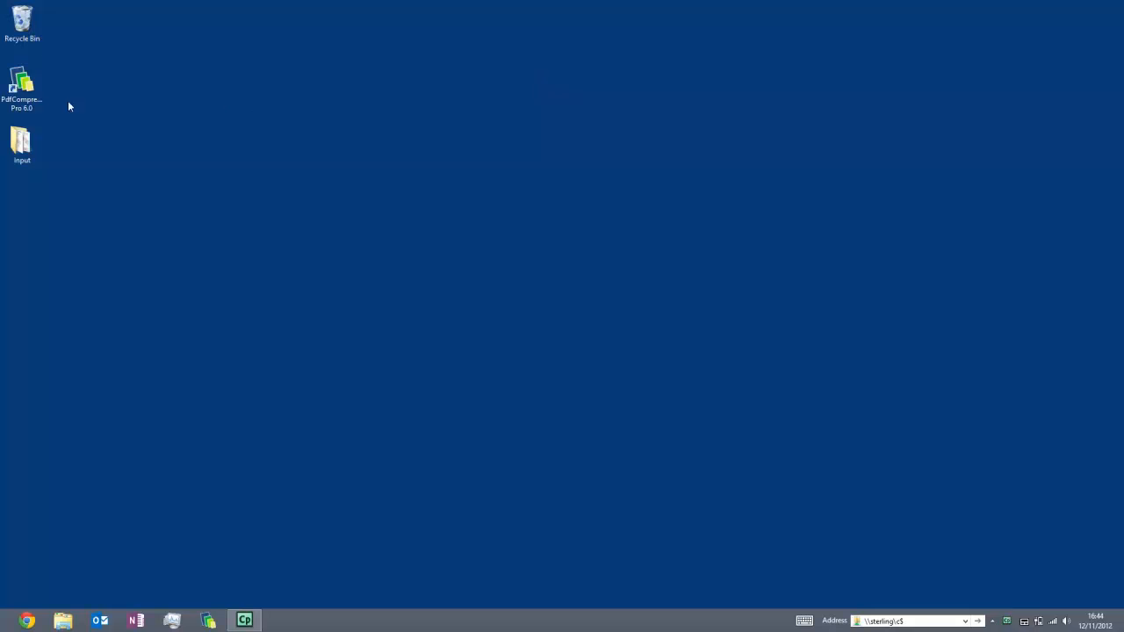
# - Start PdfCompressor Pro 6.0, then open the Input folder from the desktop and place its window beside the program
pyautogui.click(22, 106)
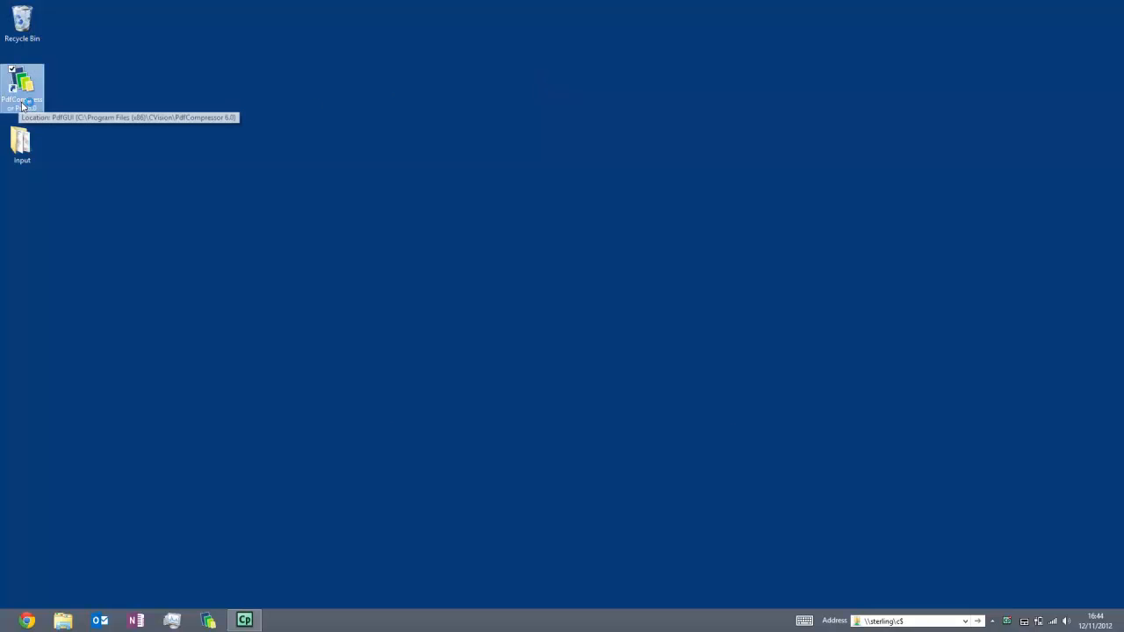
pyautogui.doubleClick(21, 106)
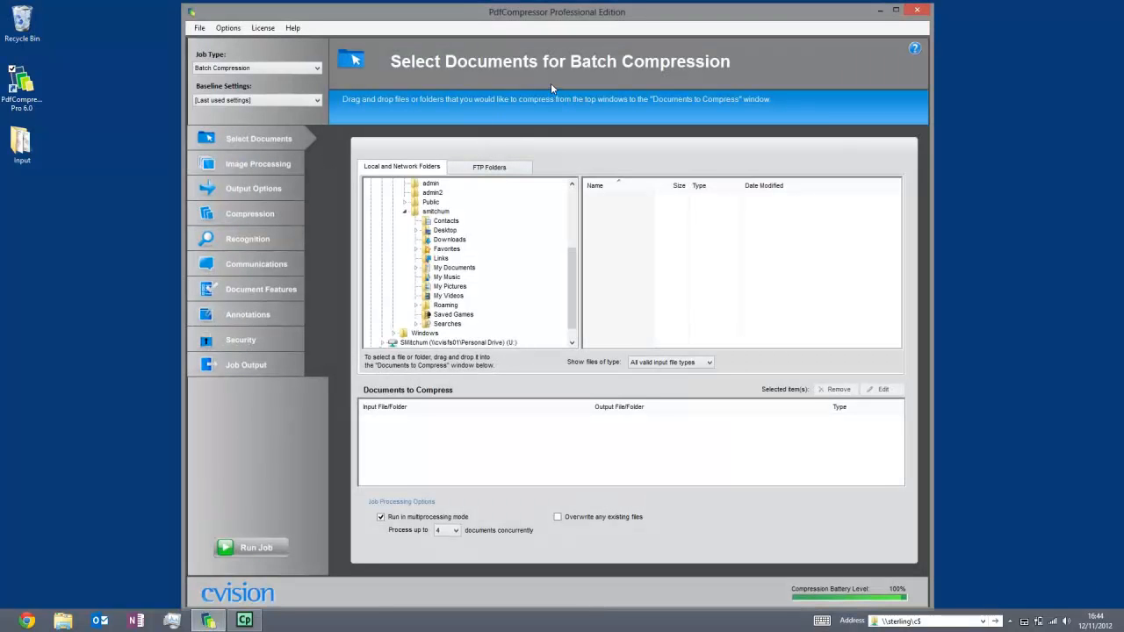
pyautogui.doubleClick(24, 144)
pyautogui.moveTo(428, 279); pyautogui.dragTo(843, 101)
# - Preview the sample images ccitt3.tif and BW_image062.jpg from the Input folder, then close both image viewers
pyautogui.click(735, 161)
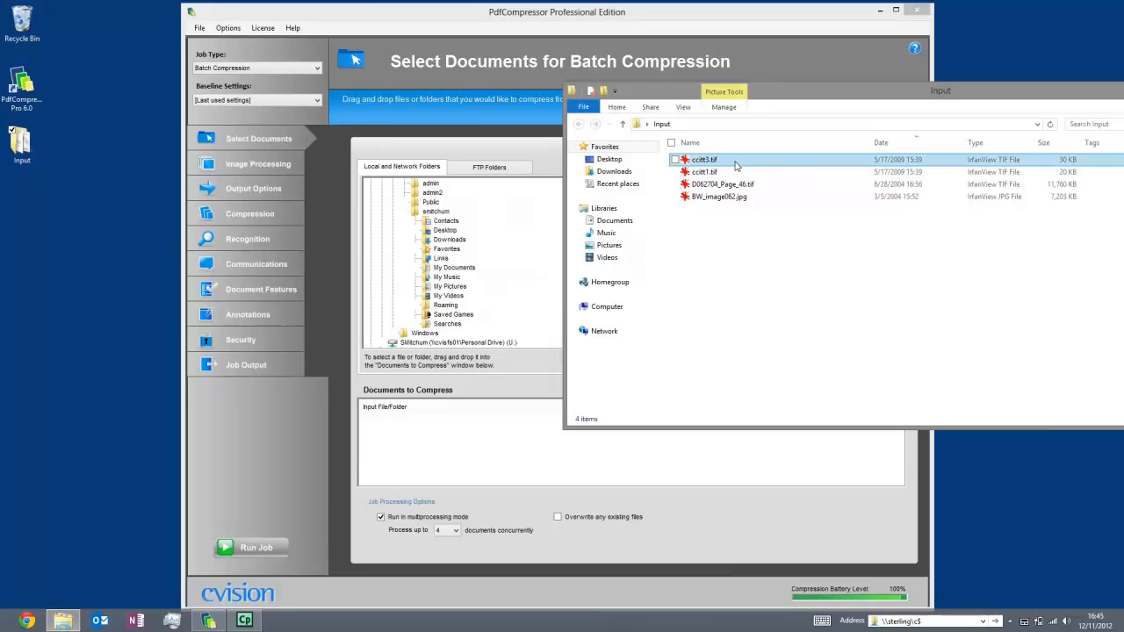
pyautogui.doubleClick(735, 164)
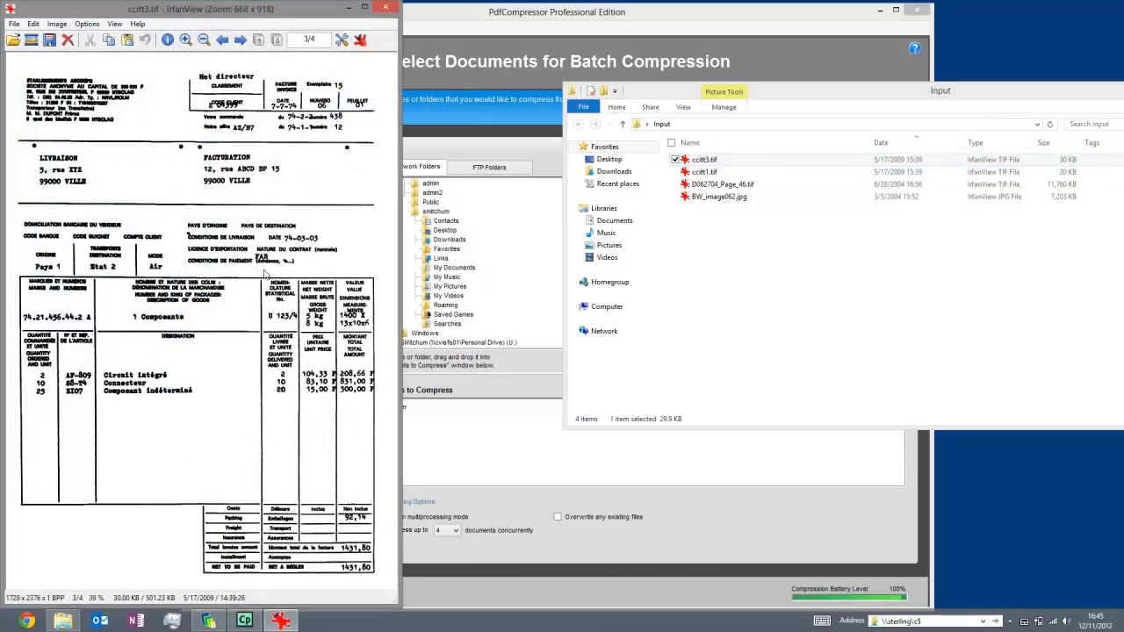
pyautogui.doubleClick(727, 199)
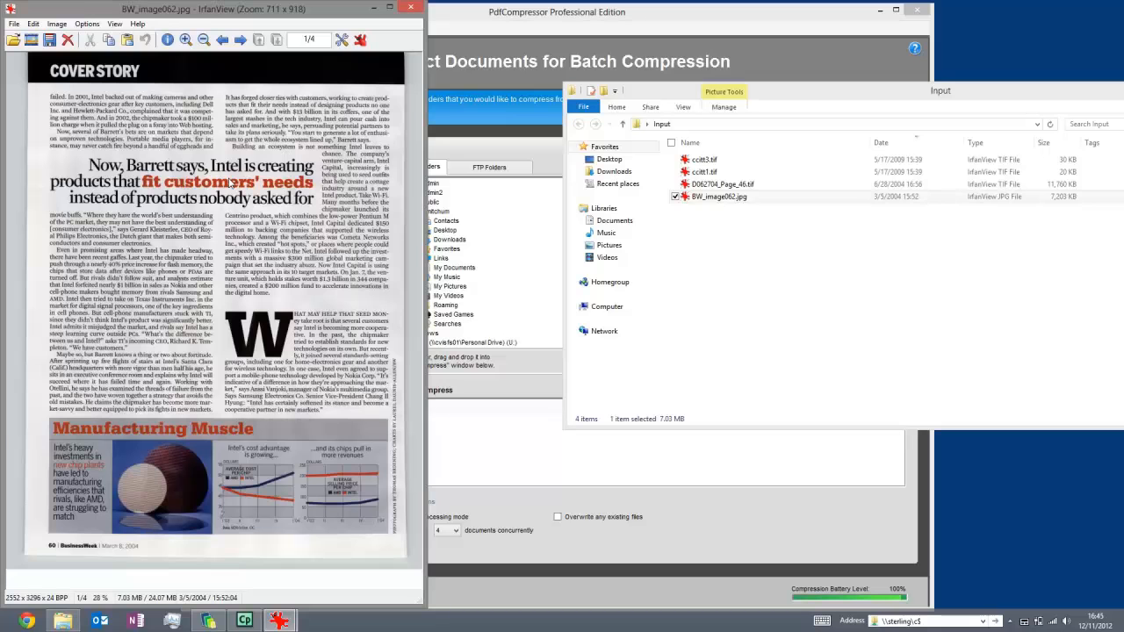
pyautogui.click(415, 8)
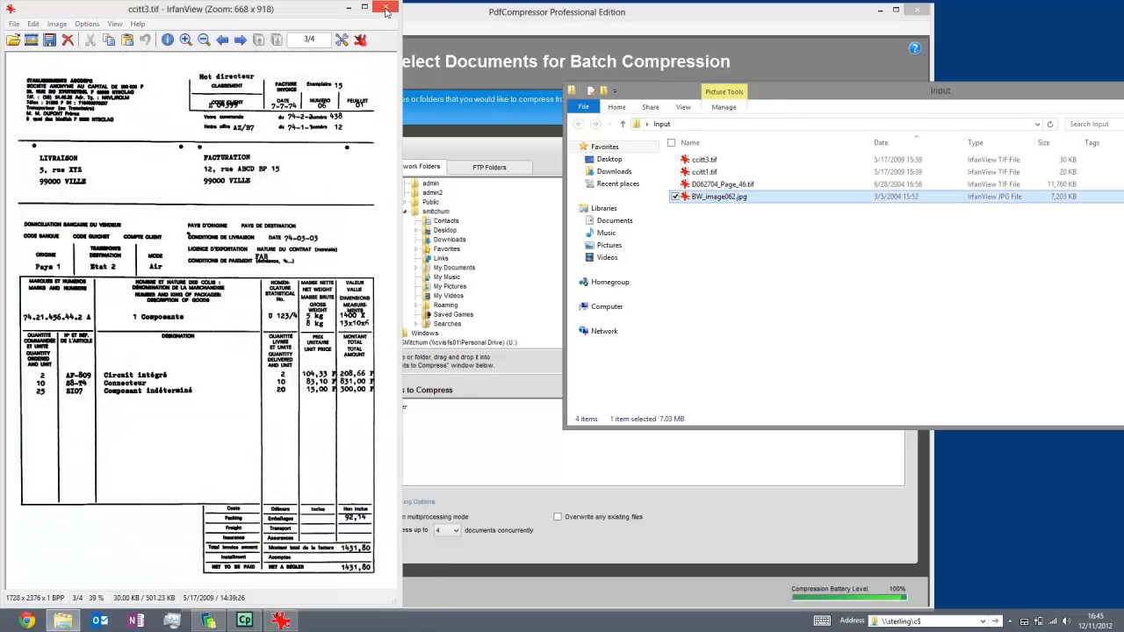
pyautogui.click(387, 9)
# - Add the desktop Input folder to the documents to compress, with moving of failed input files turned off
pyautogui.moveTo(21, 142); pyautogui.dragTo(397, 448)
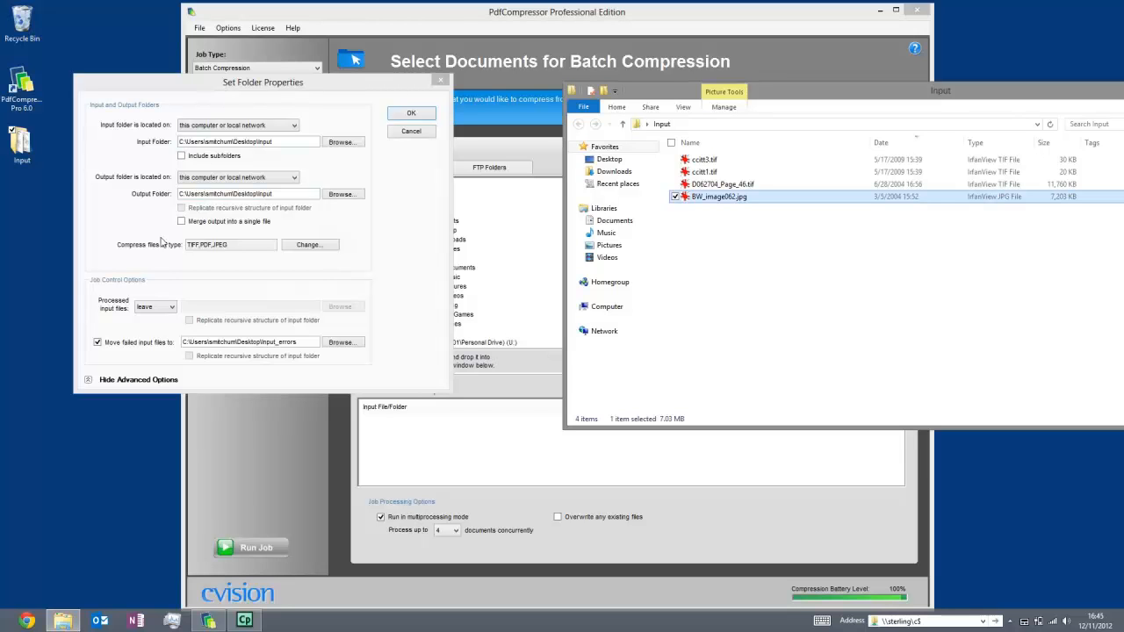
pyautogui.click(107, 344)
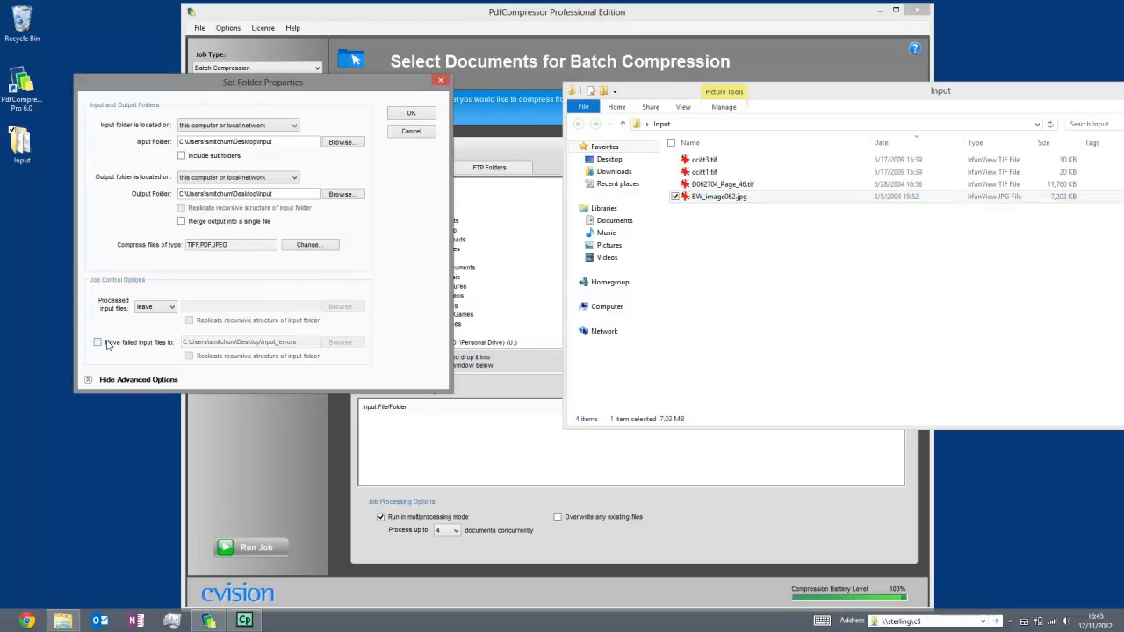
pyautogui.click(400, 119)
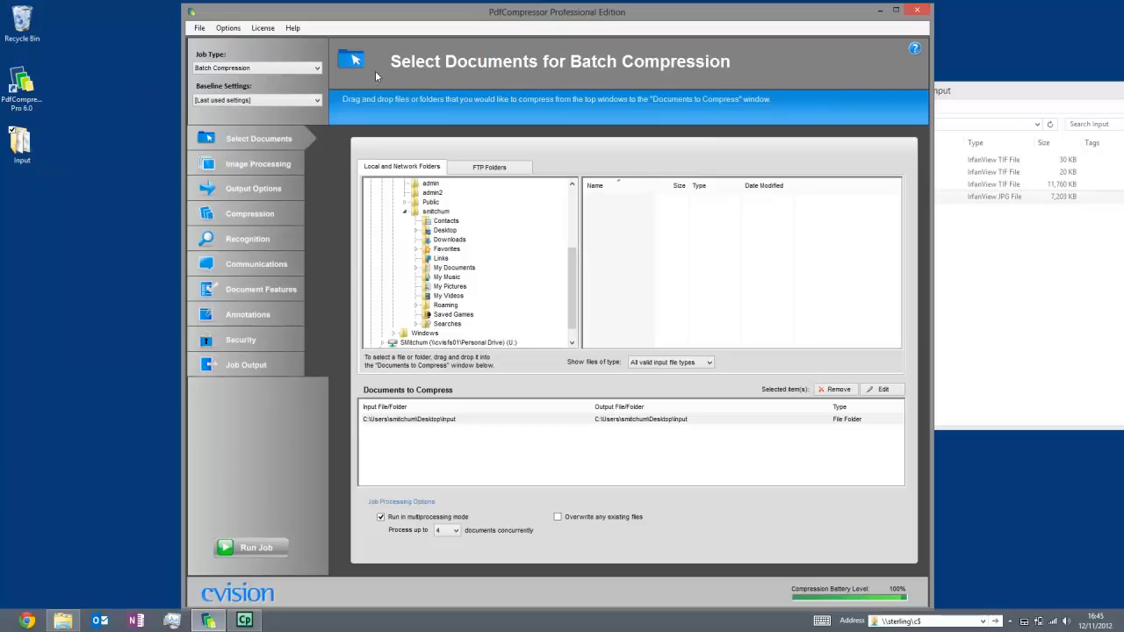
# - Revert all job settings to the factory defaults
pyautogui.click(199, 29)
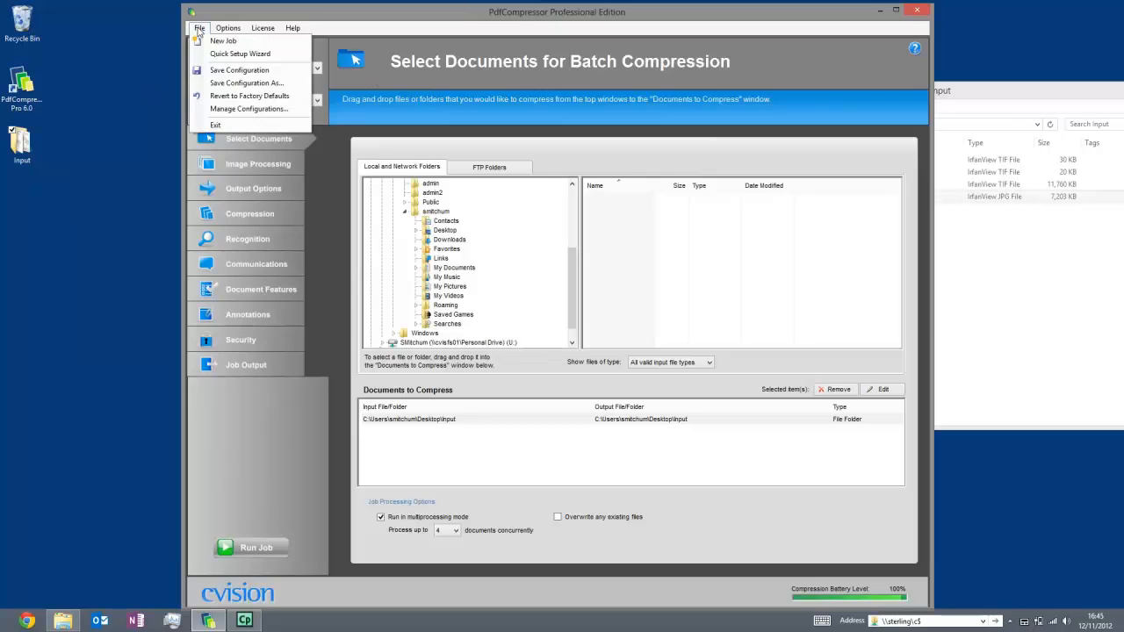
pyautogui.click(215, 96)
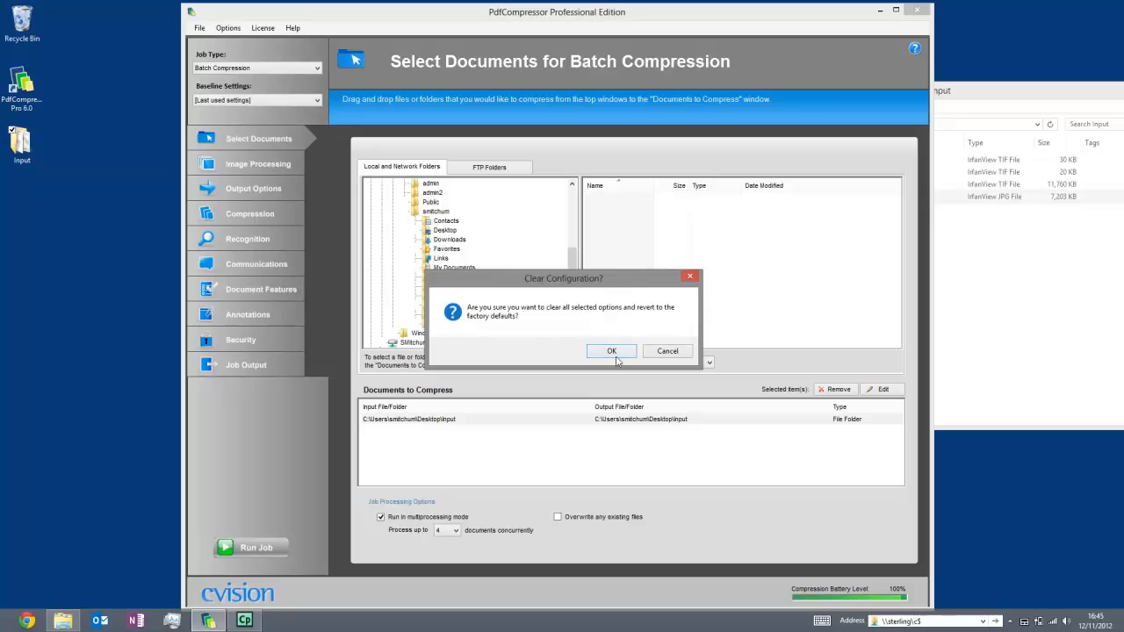
pyautogui.click(614, 353)
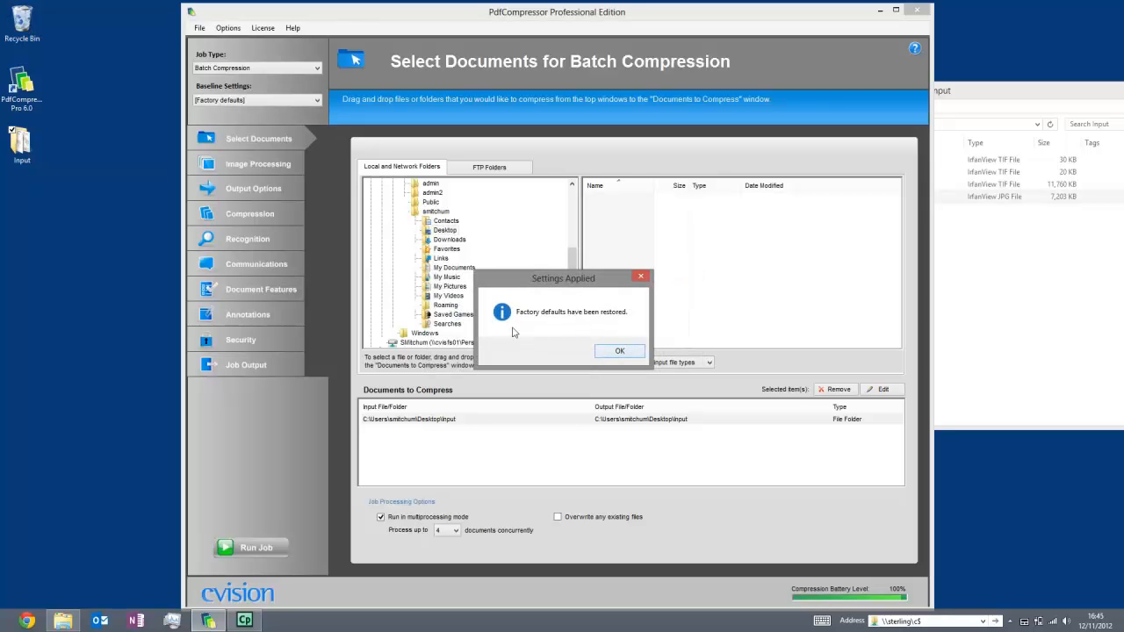
pyautogui.click(621, 351)
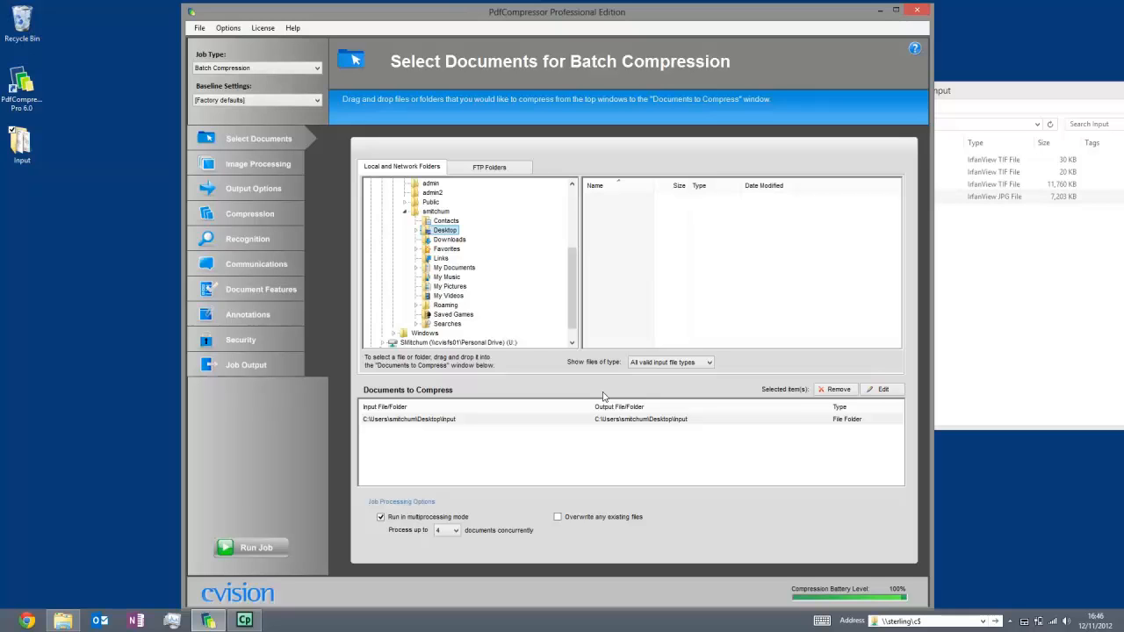
# - Enable OCR for the entire document and accept the English, French, German, Italian and Spanish language dictionaries
pyautogui.click(259, 243)
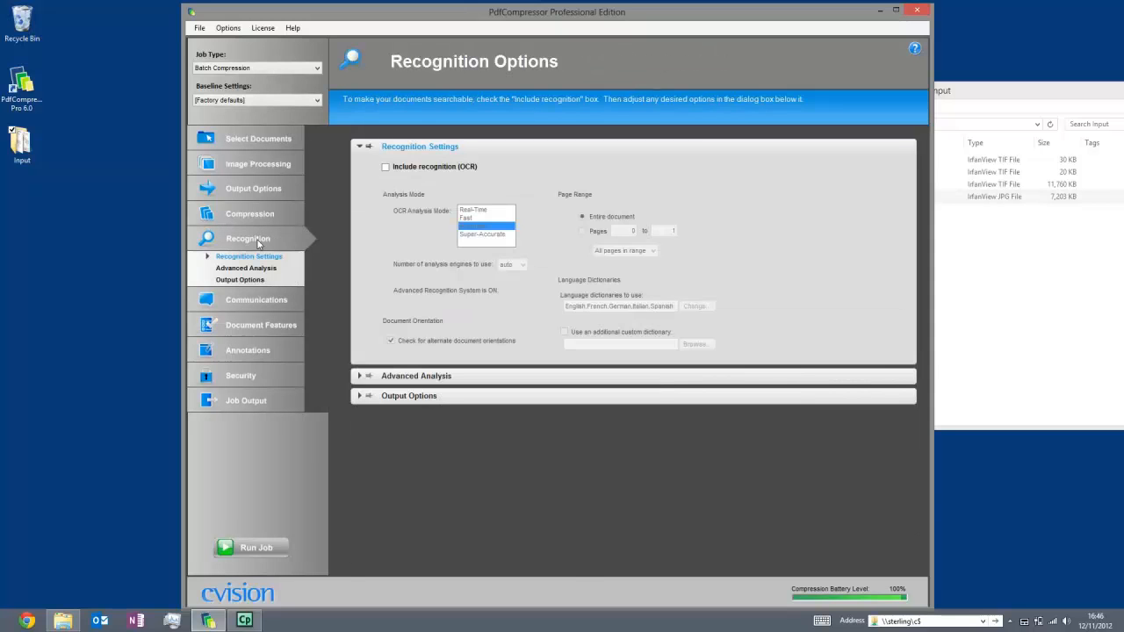
pyautogui.click(428, 169)
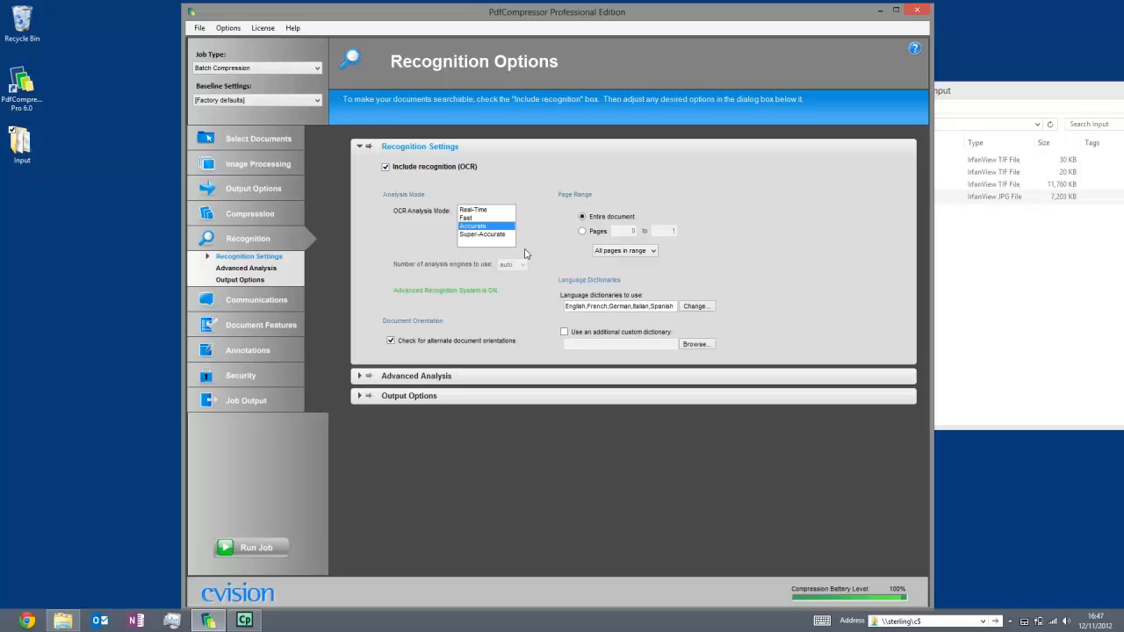
pyautogui.click(607, 232)
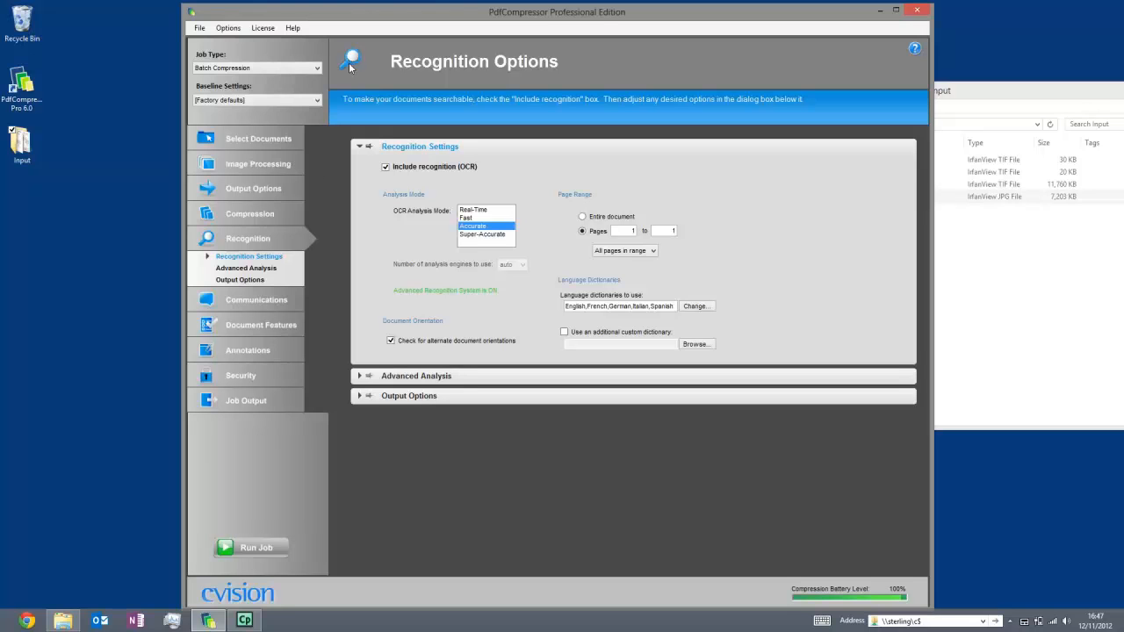
pyautogui.click(600, 217)
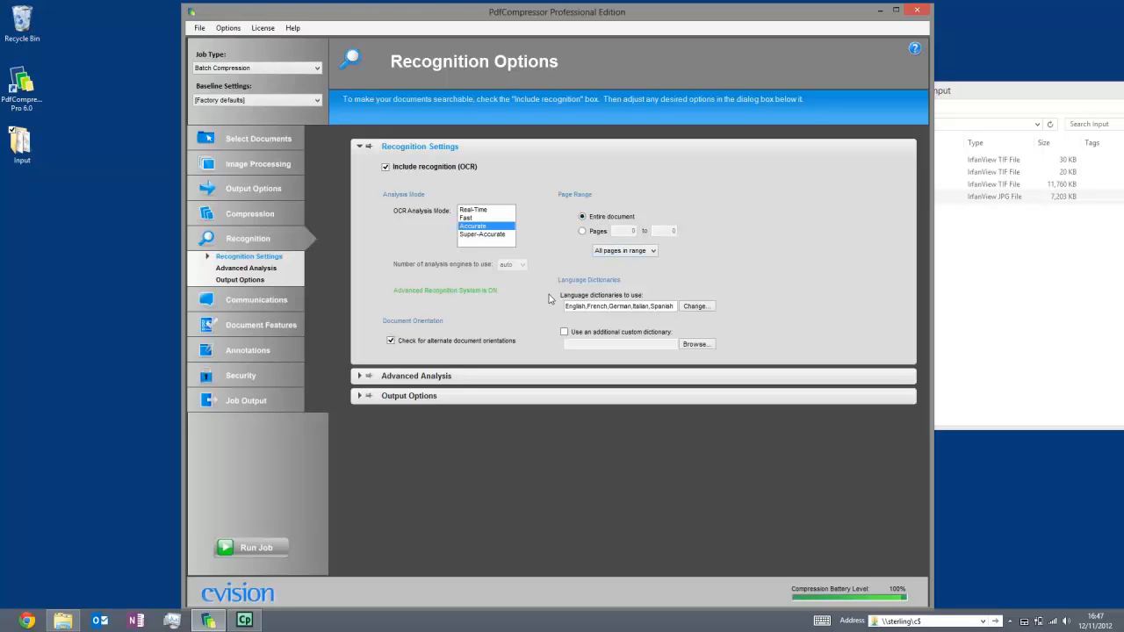
pyautogui.click(702, 313)
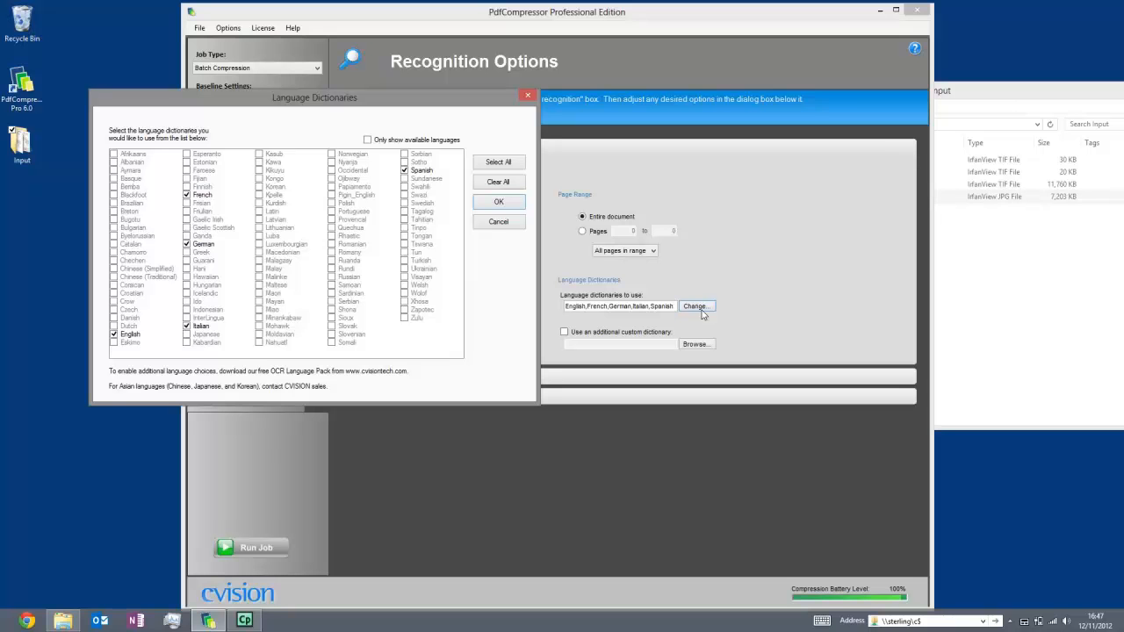
pyautogui.click(498, 202)
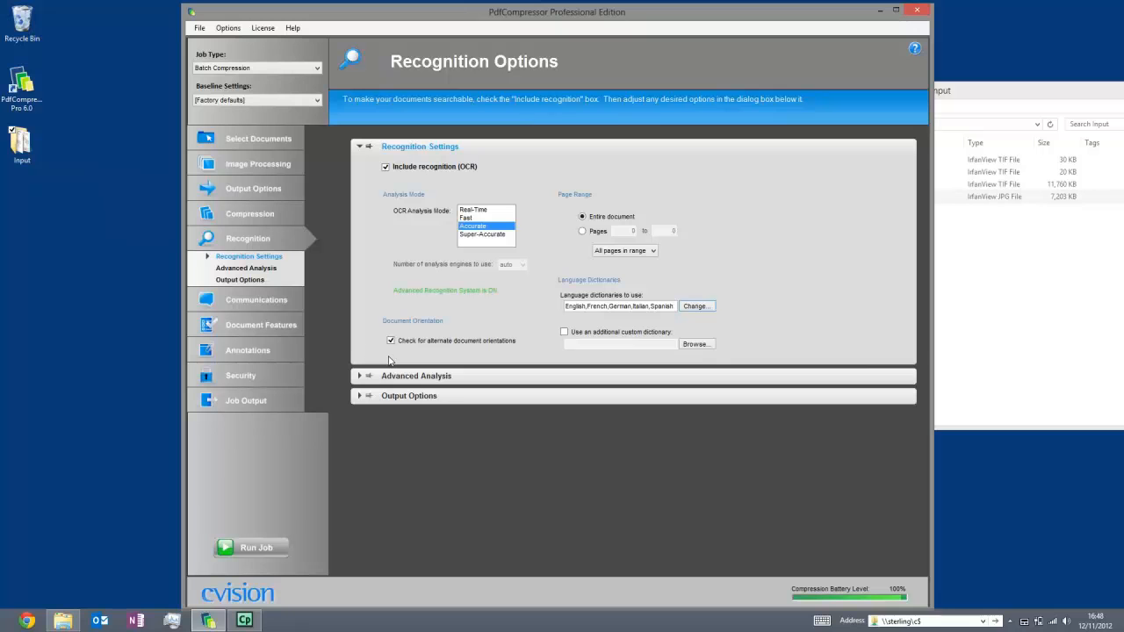
# - In the advanced analysis settings, restrict recognition to specific page regions and review the OCR zone definition without adding a zone
pyautogui.click(365, 377)
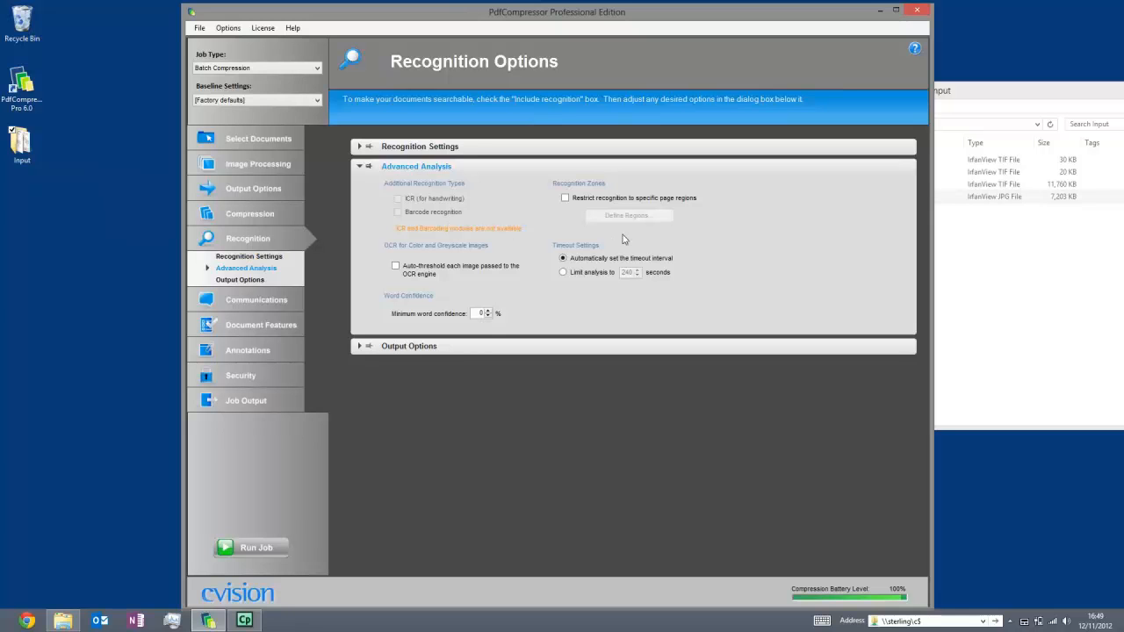
pyautogui.click(627, 202)
pyautogui.click(629, 217)
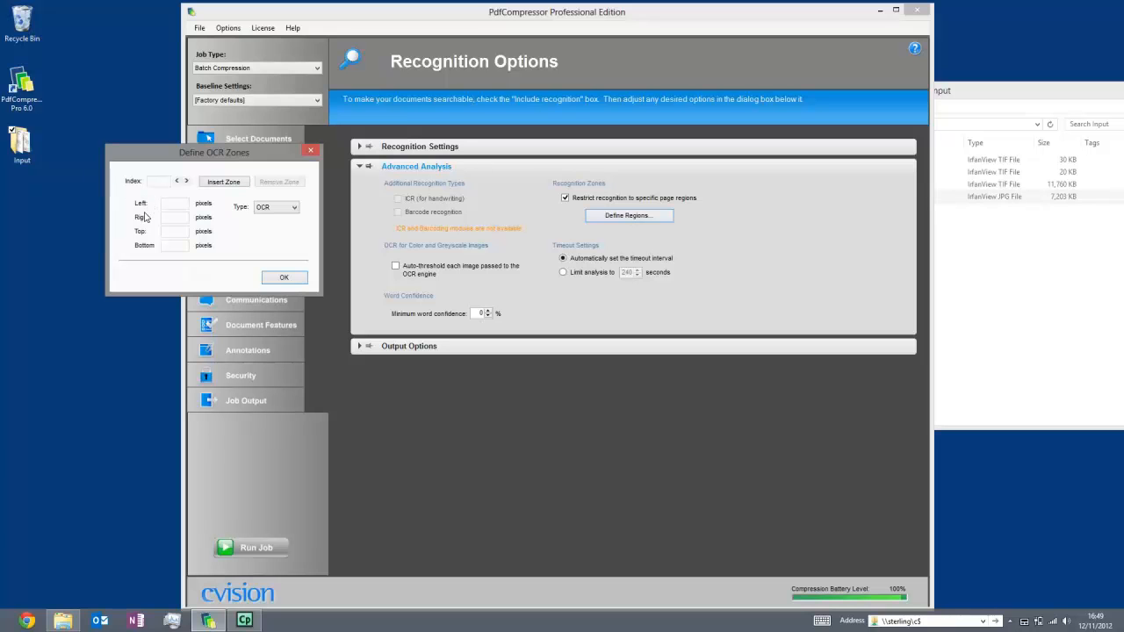
pyautogui.click(280, 278)
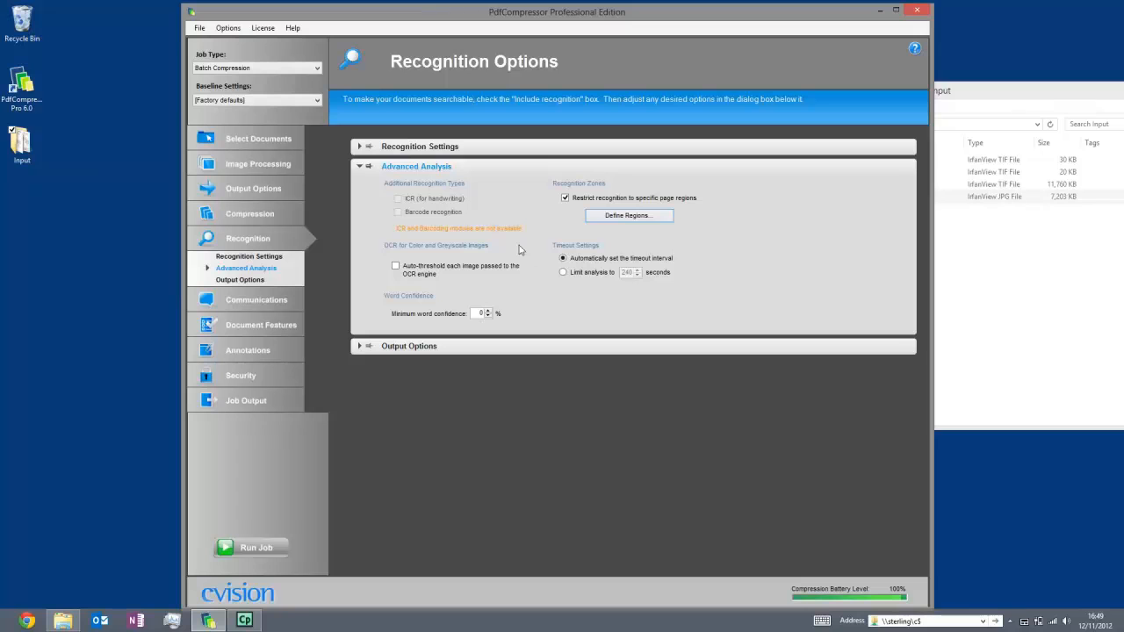
pyautogui.moveTo(515, 272)
# - Keep OCR data stored as words and generate an auxiliary Plain Text - ASCII file, merging data for all pages in a document
pyautogui.click(360, 345)
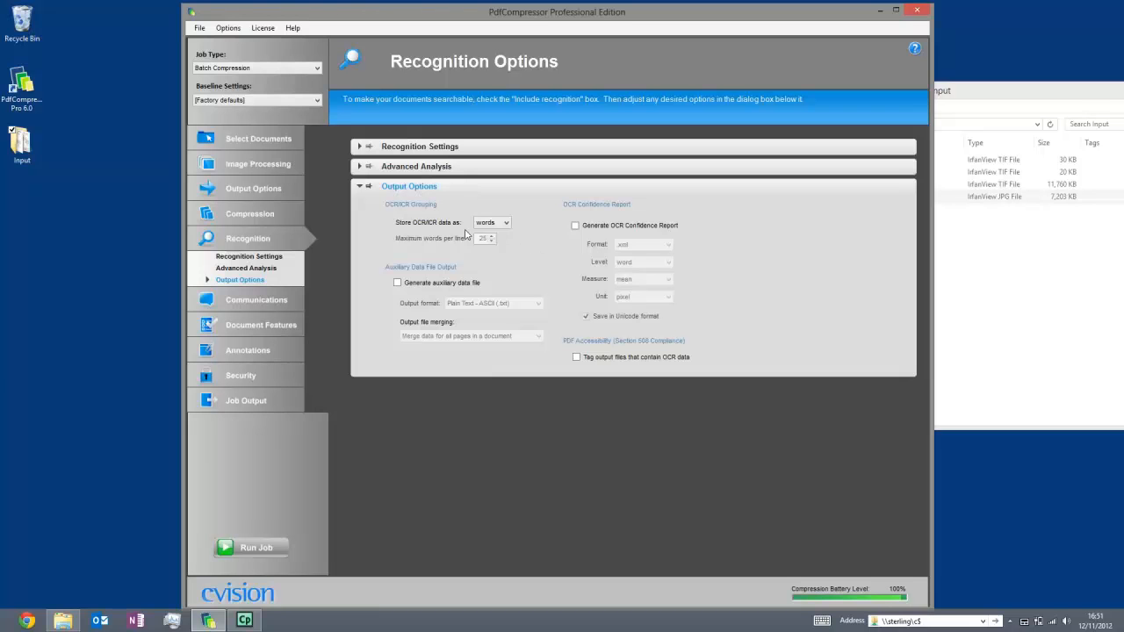
pyautogui.click(504, 226)
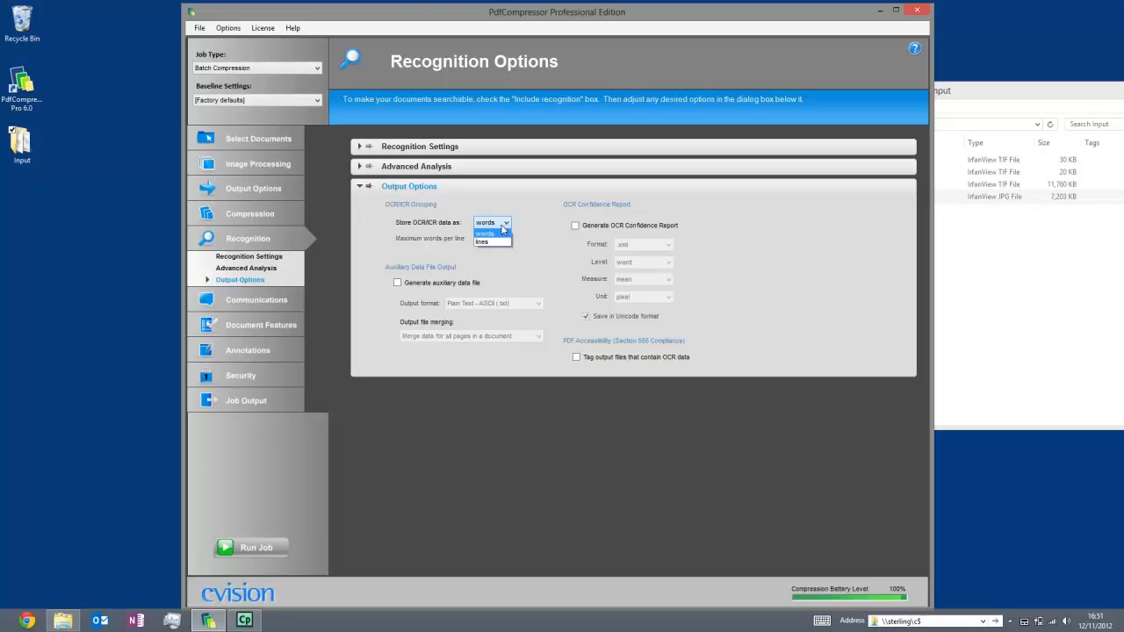
pyautogui.click(425, 265)
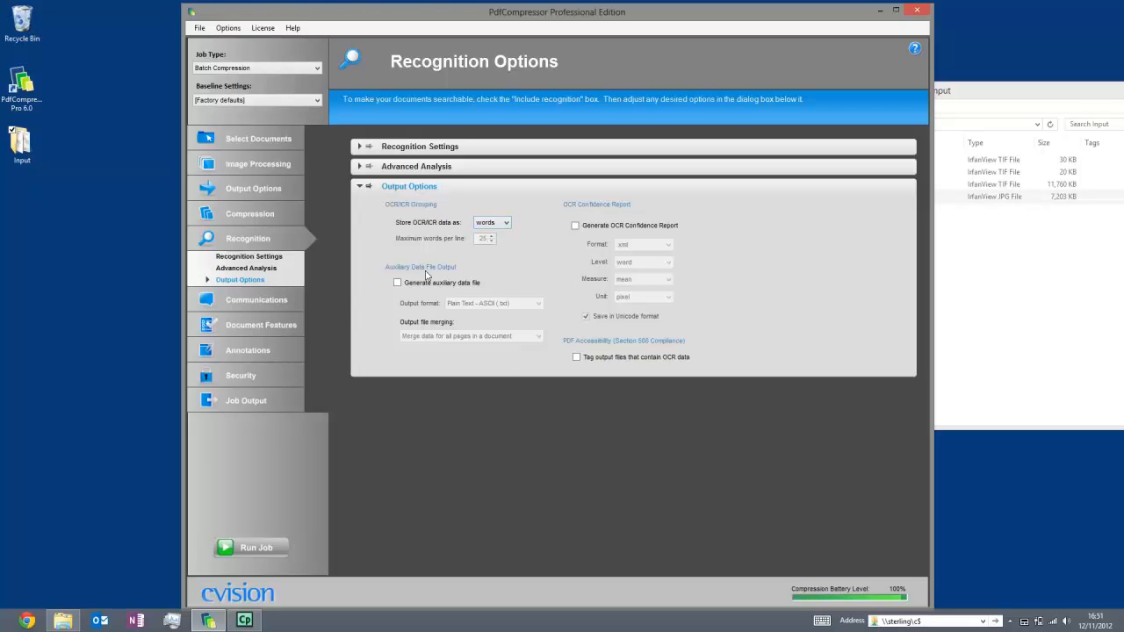
pyautogui.click(423, 284)
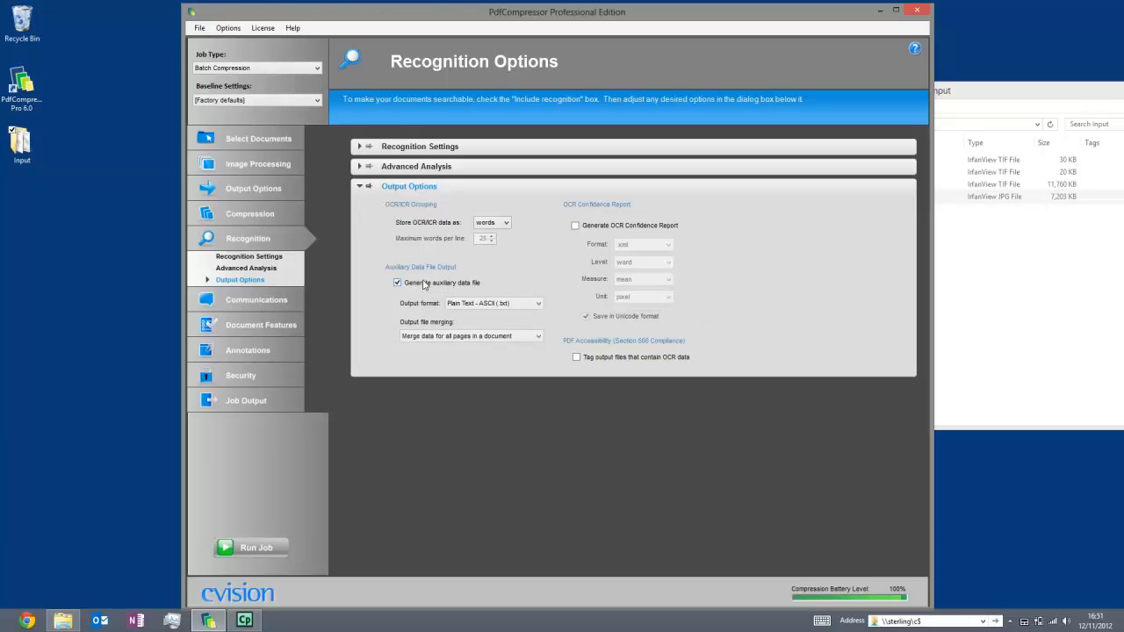
pyautogui.click(538, 303)
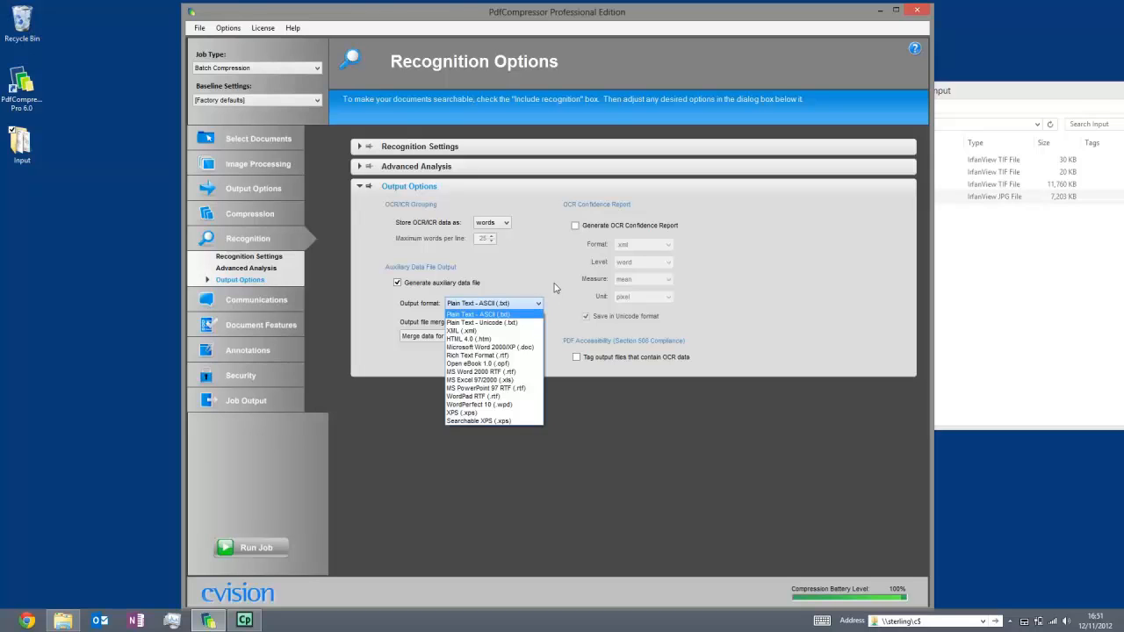
pyautogui.click(558, 288)
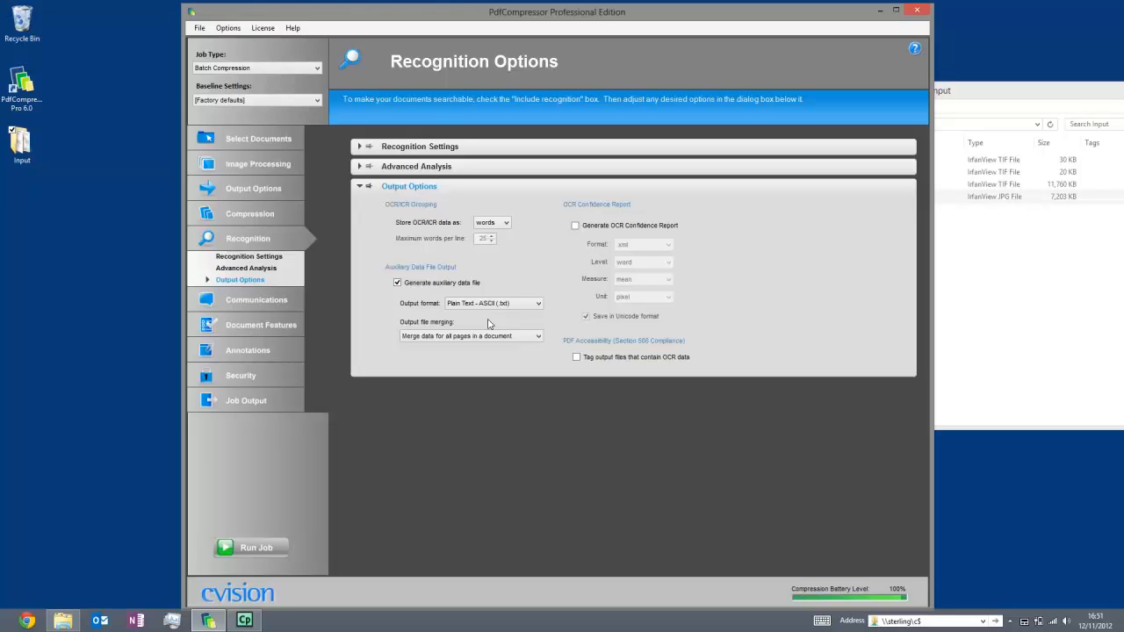
pyautogui.click(539, 337)
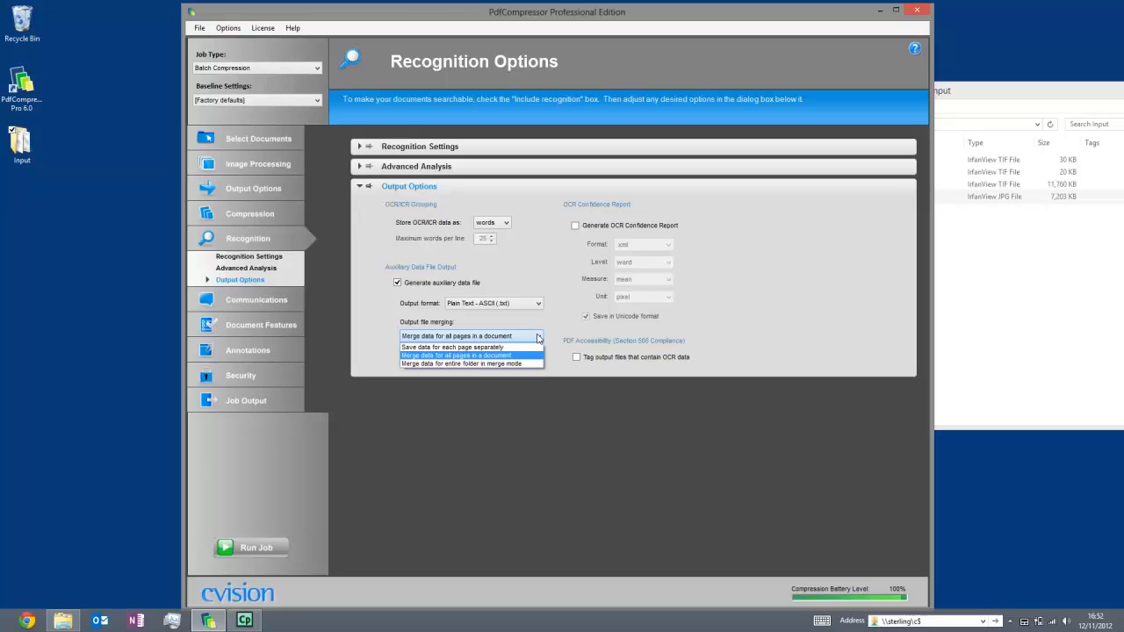
pyautogui.click(536, 254)
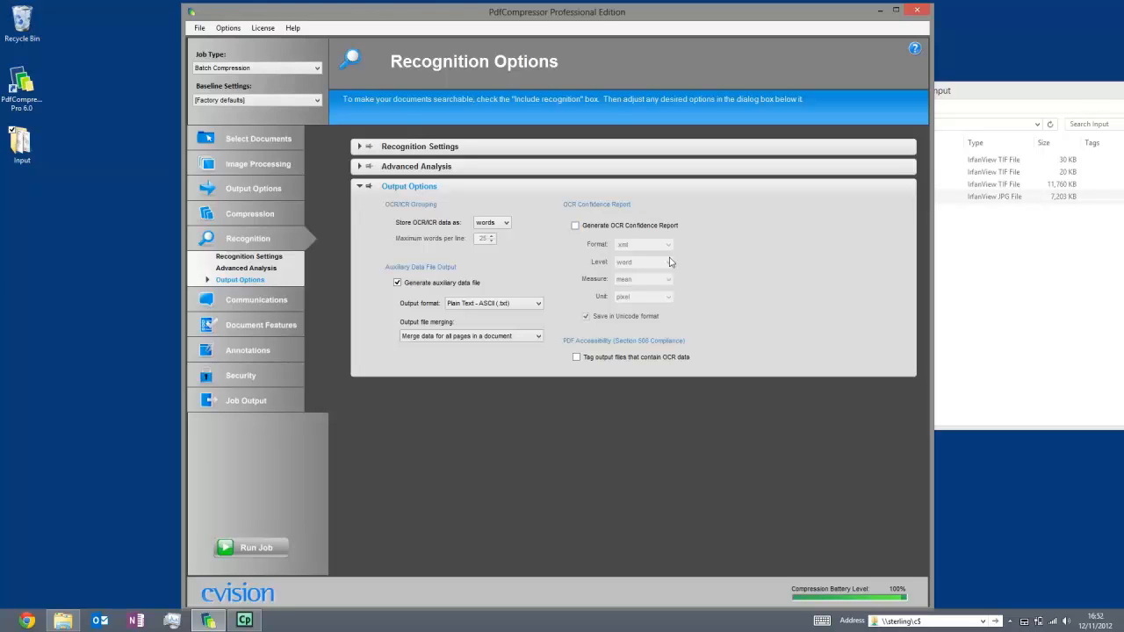
# - Turn on the OCR confidence report, keeping the .xml format and word level
pyautogui.click(641, 227)
pyautogui.click(650, 244)
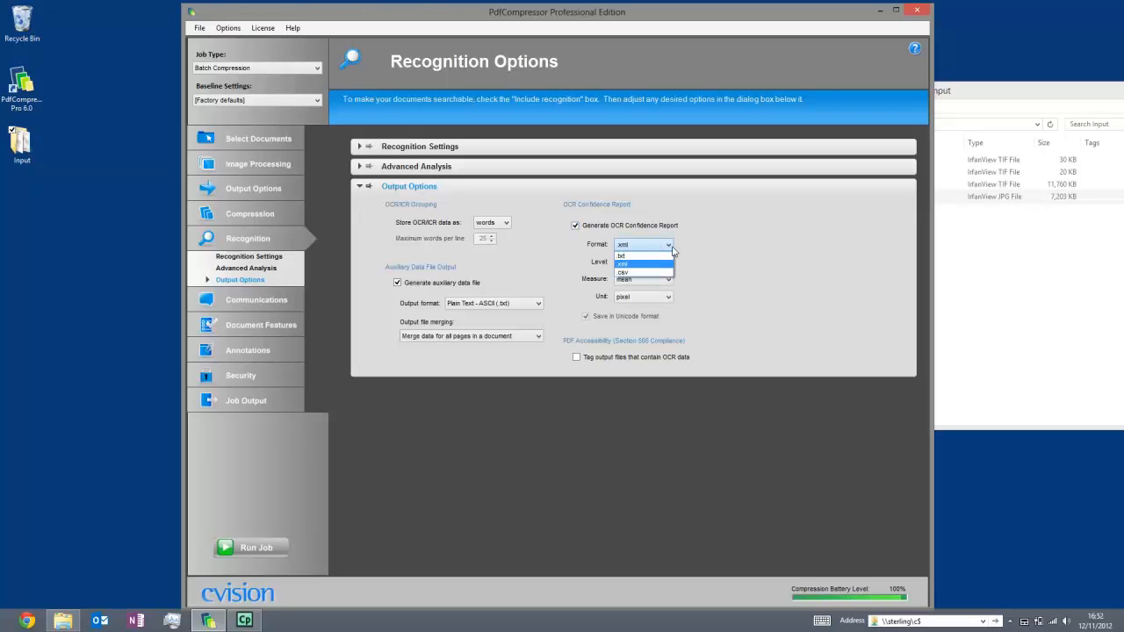
pyautogui.click(712, 265)
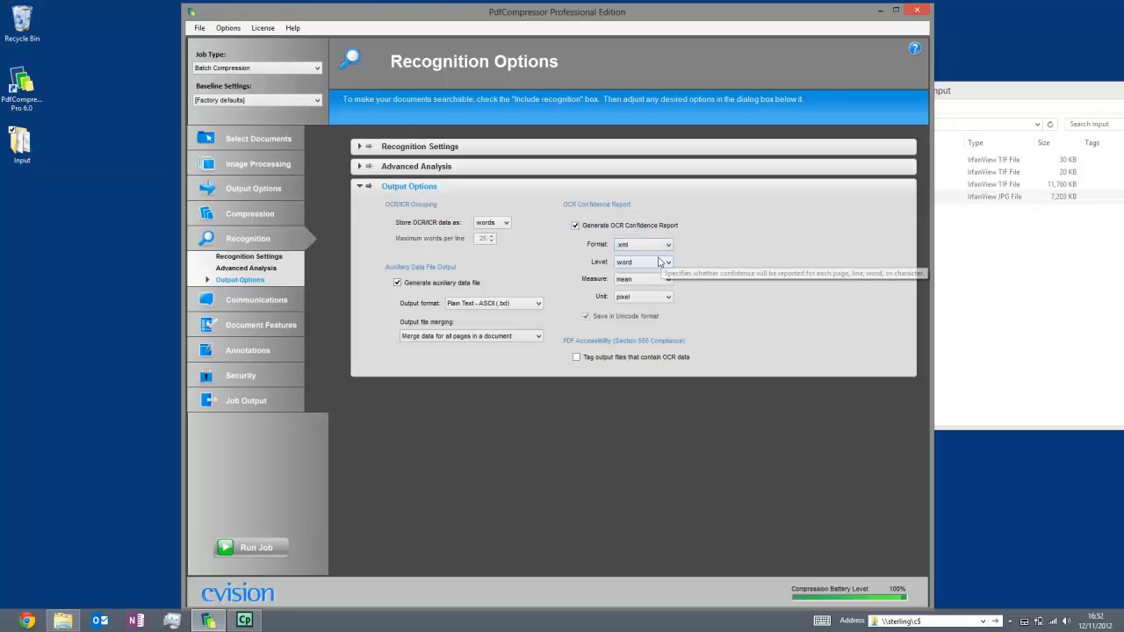
pyautogui.click(676, 262)
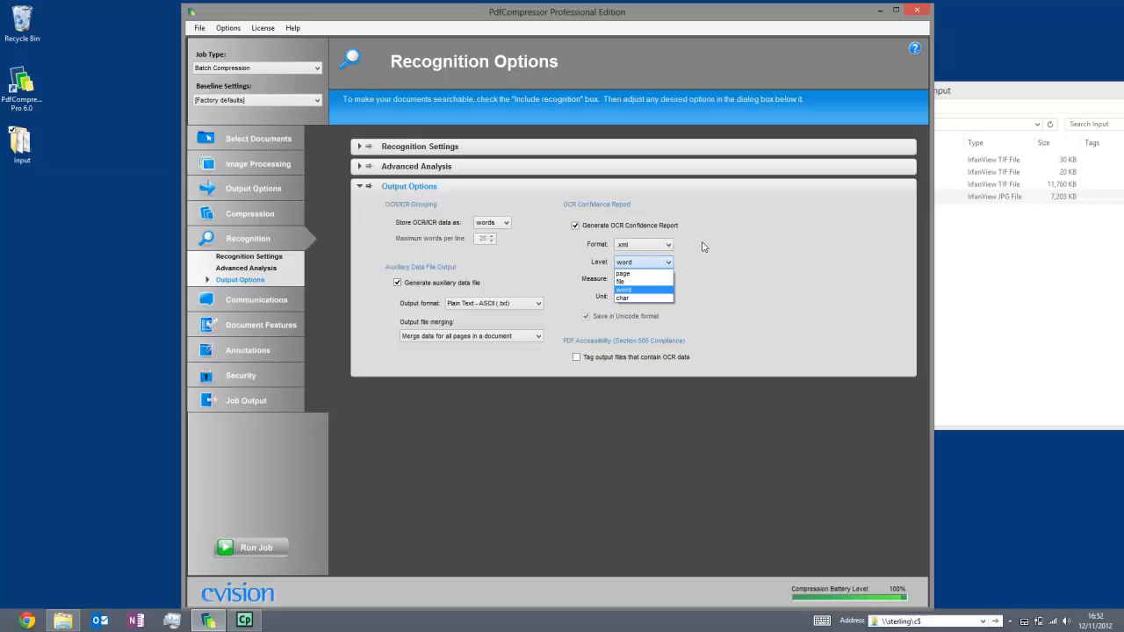
pyautogui.click(703, 246)
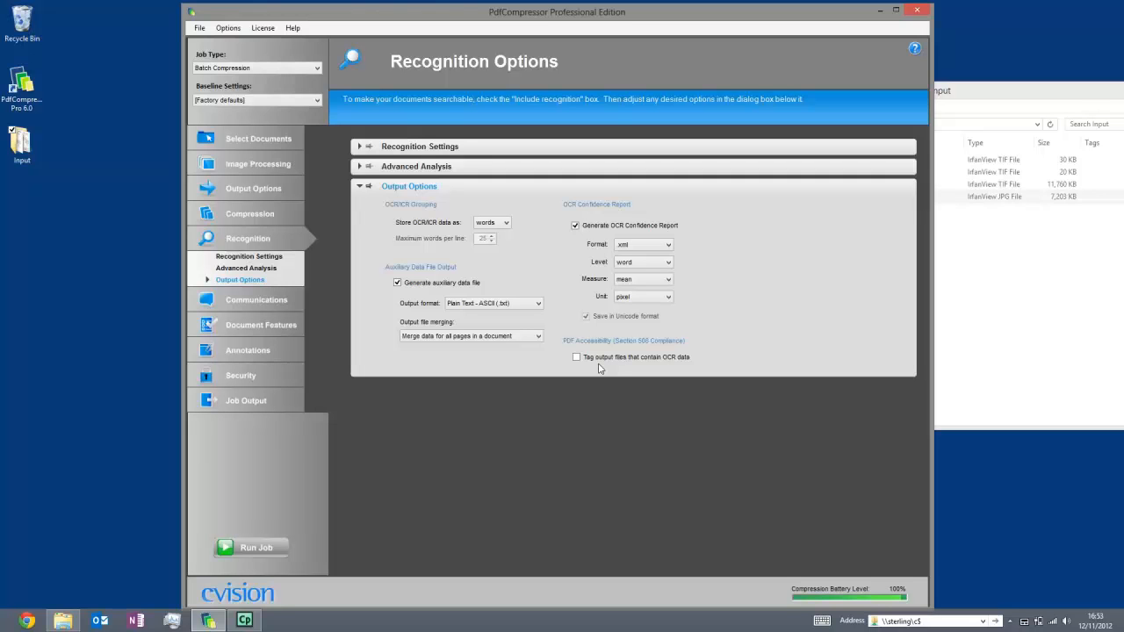
# - Run the batch compression job on the Input folder
pyautogui.click(251, 539)
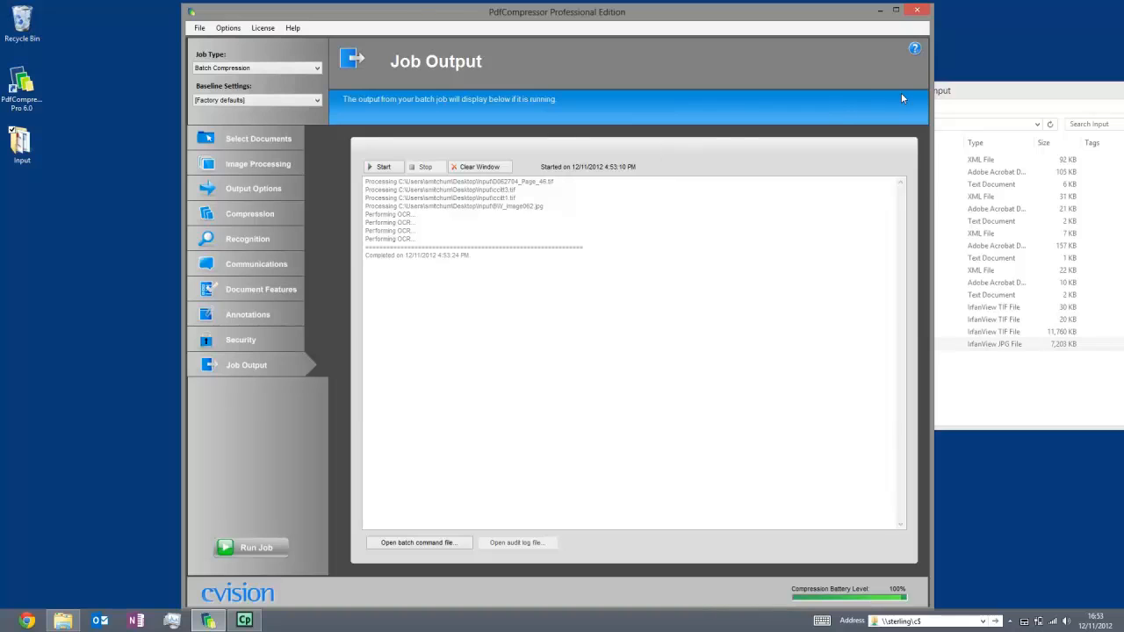
# - Open BW_image062.pdf from the Input folder in Adobe Reader and select all its recognized text
pyautogui.moveTo(977, 91); pyautogui.dragTo(555, 57)
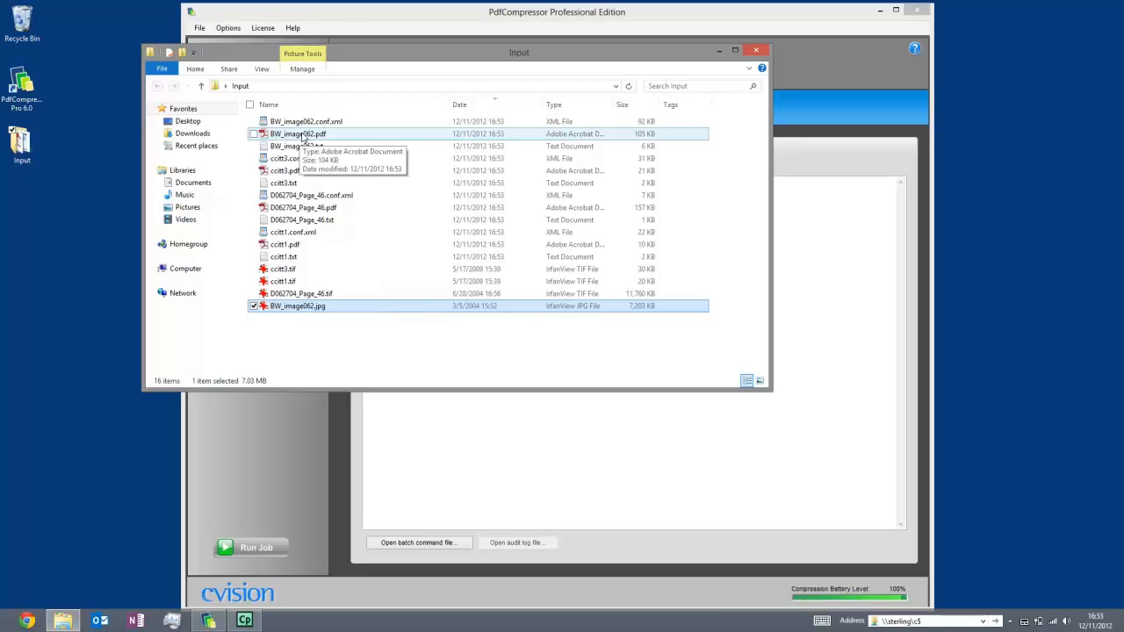
pyautogui.doubleClick(353, 134)
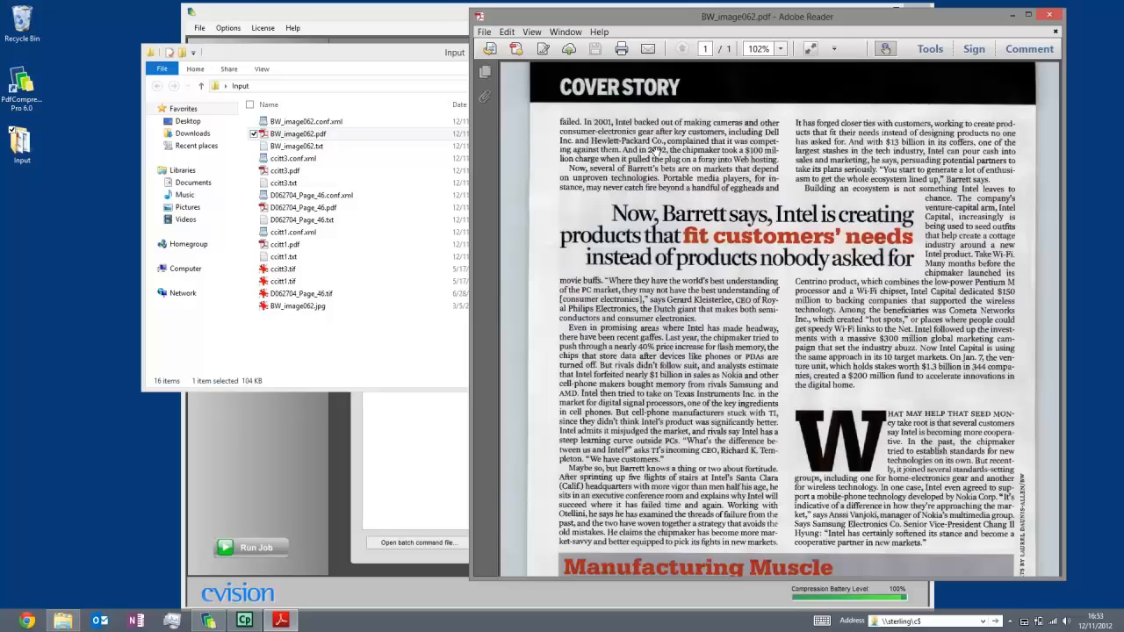
pyautogui.hotkey('ctrl', 'a')
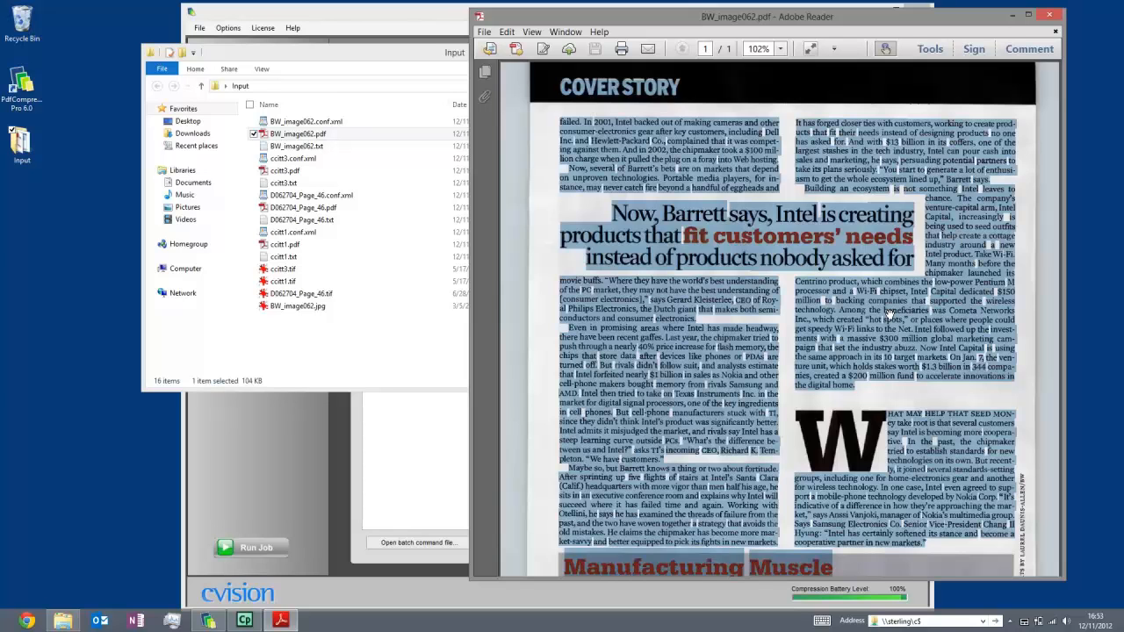
# - Search the PDF for "intel", step through several matches, and close the search
pyautogui.hotkey('ctrl', 'f')
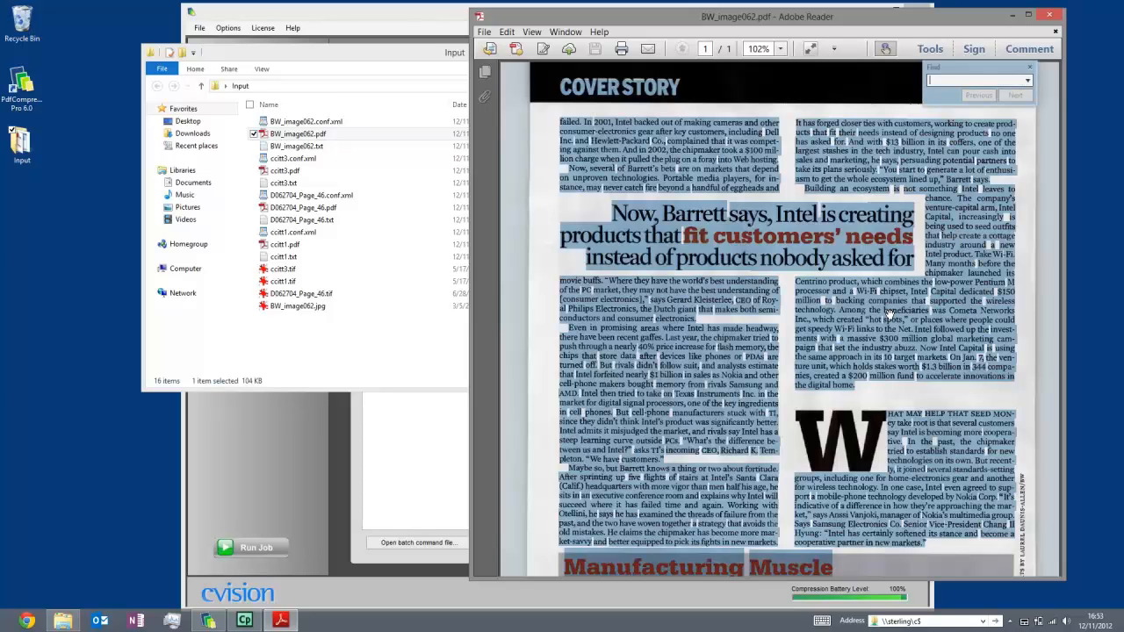
pyautogui.write('inte')
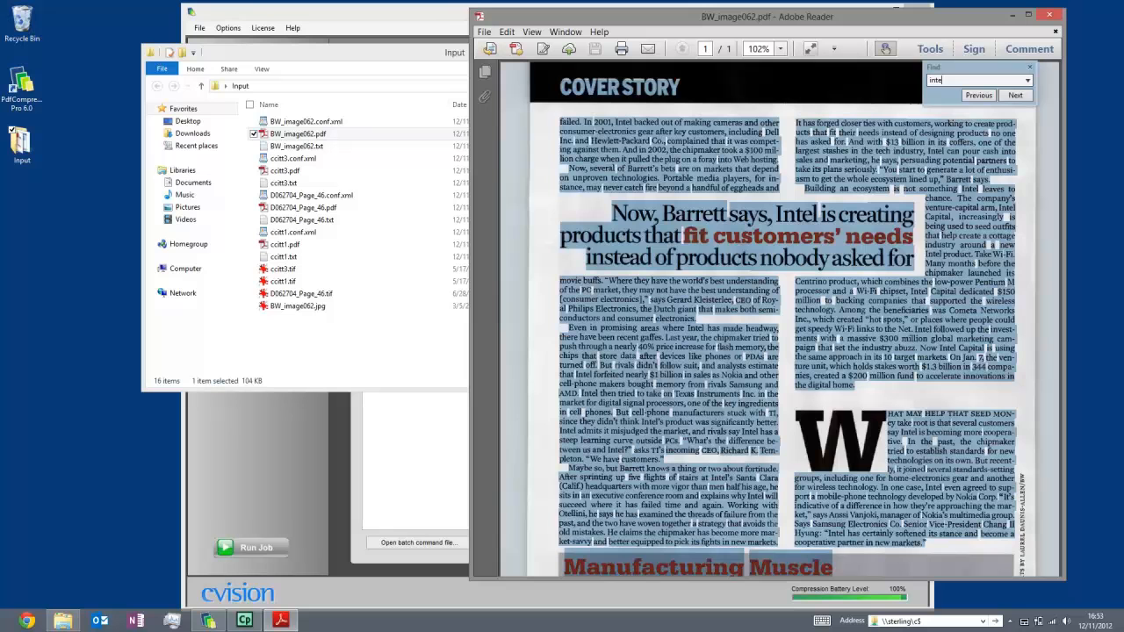
pyautogui.write('l')
pyautogui.press('Return')
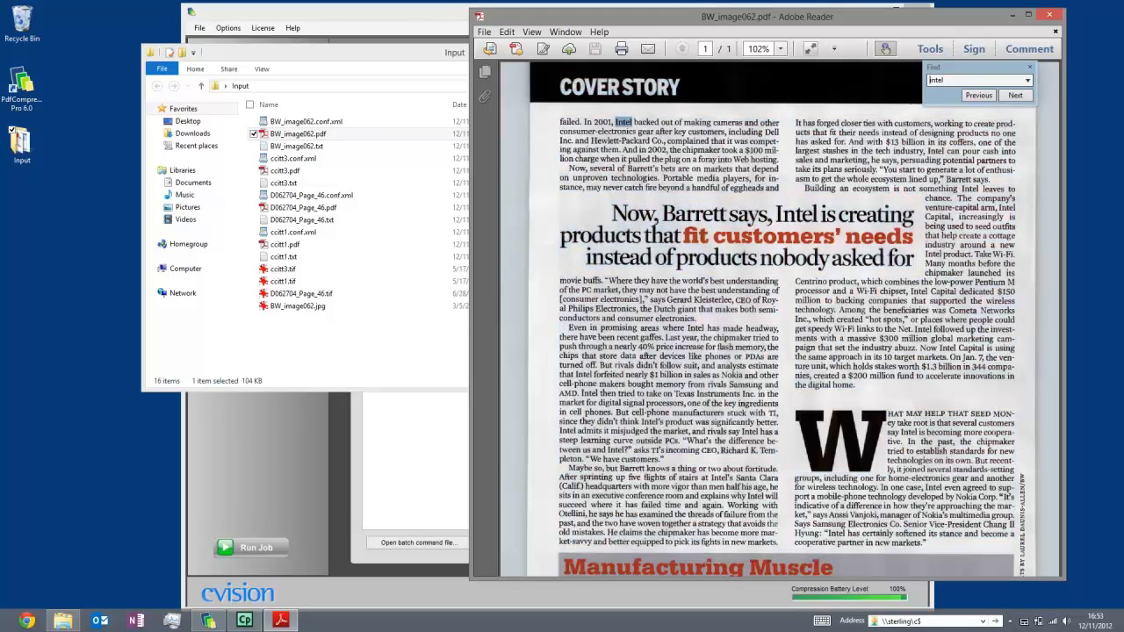
pyautogui.press('Return')
pyautogui.press('Return')
pyautogui.press('Return')
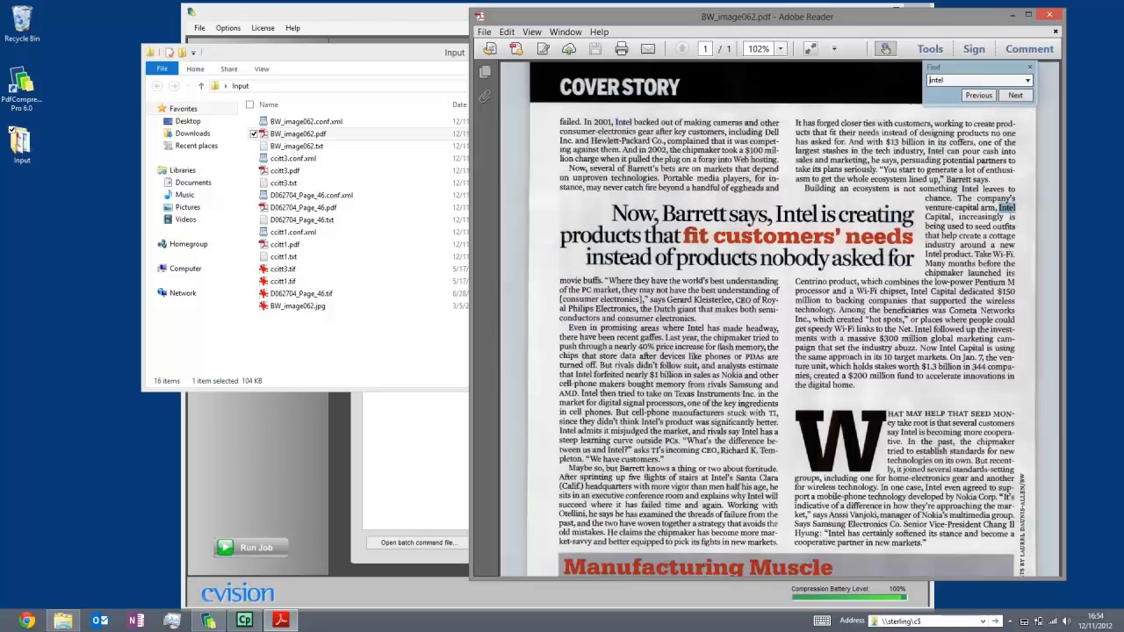
pyautogui.click(1031, 67)
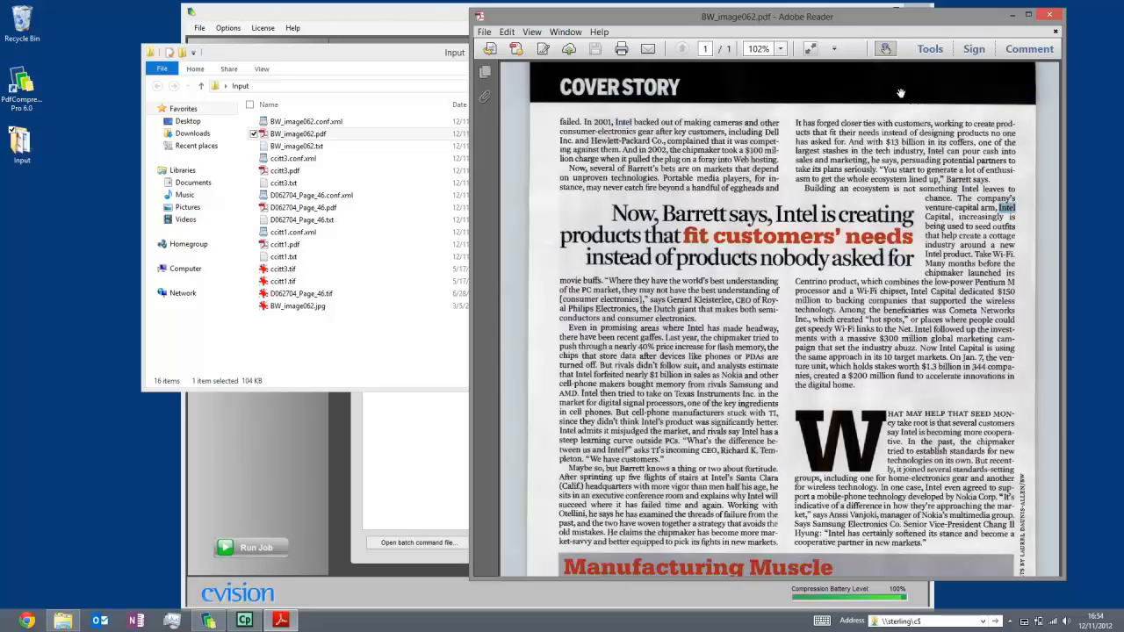
# - Arrange the Input folder beside the PDF and open BW_image062.txt in a taller Notepad window
pyautogui.click(359, 58)
pyautogui.moveTo(675, 75); pyautogui.dragTo(341, 30)
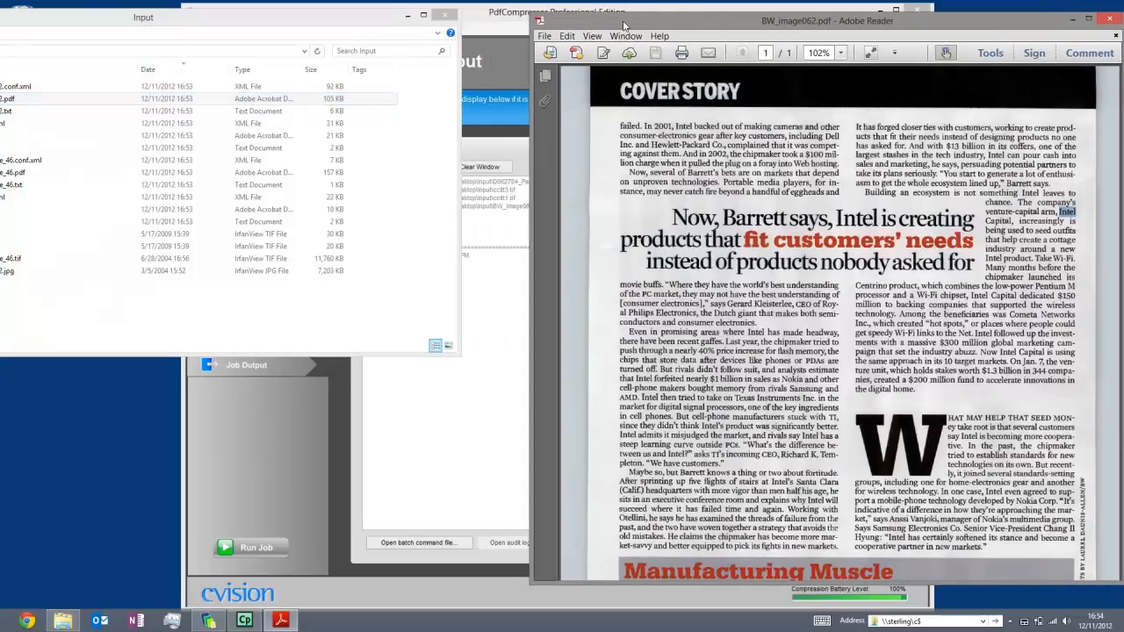
pyautogui.moveTo(562, 19); pyautogui.dragTo(612, 15)
pyautogui.moveTo(292, 9); pyautogui.dragTo(423, 21)
pyautogui.doubleClick(142, 122)
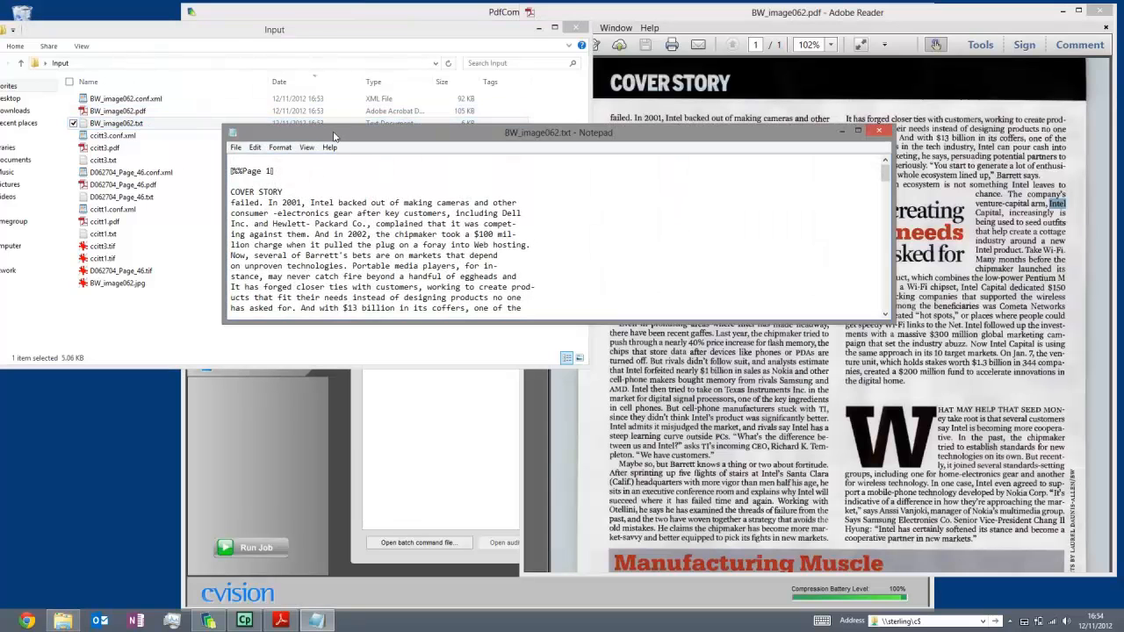
pyautogui.moveTo(338, 125); pyautogui.dragTo(337, 15)
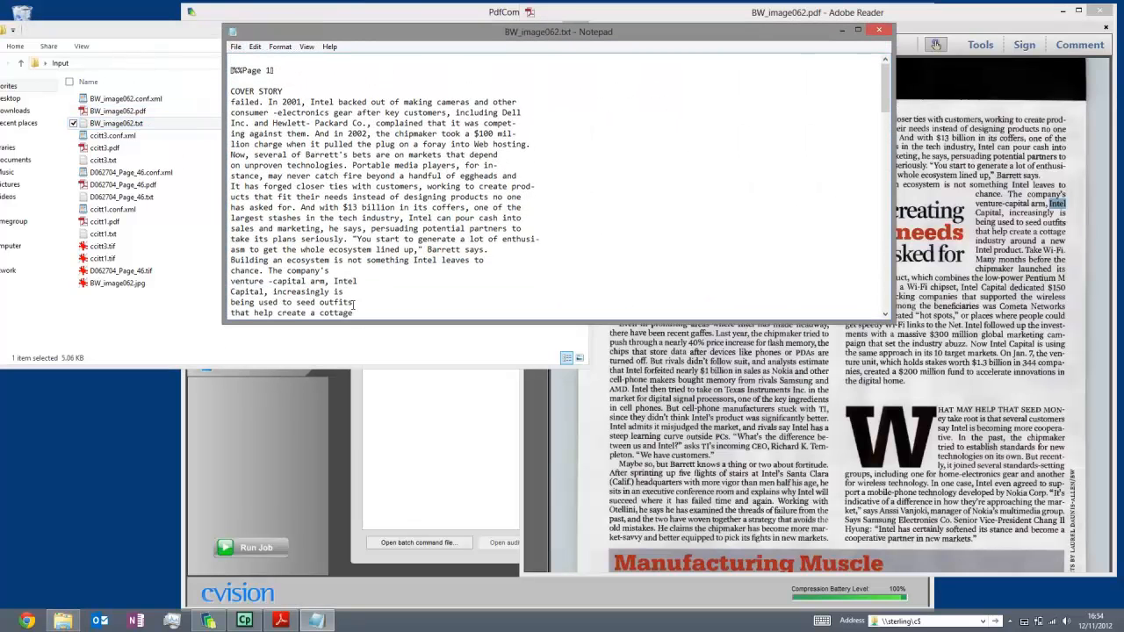
pyautogui.moveTo(347, 335); pyautogui.dragTo(348, 539)
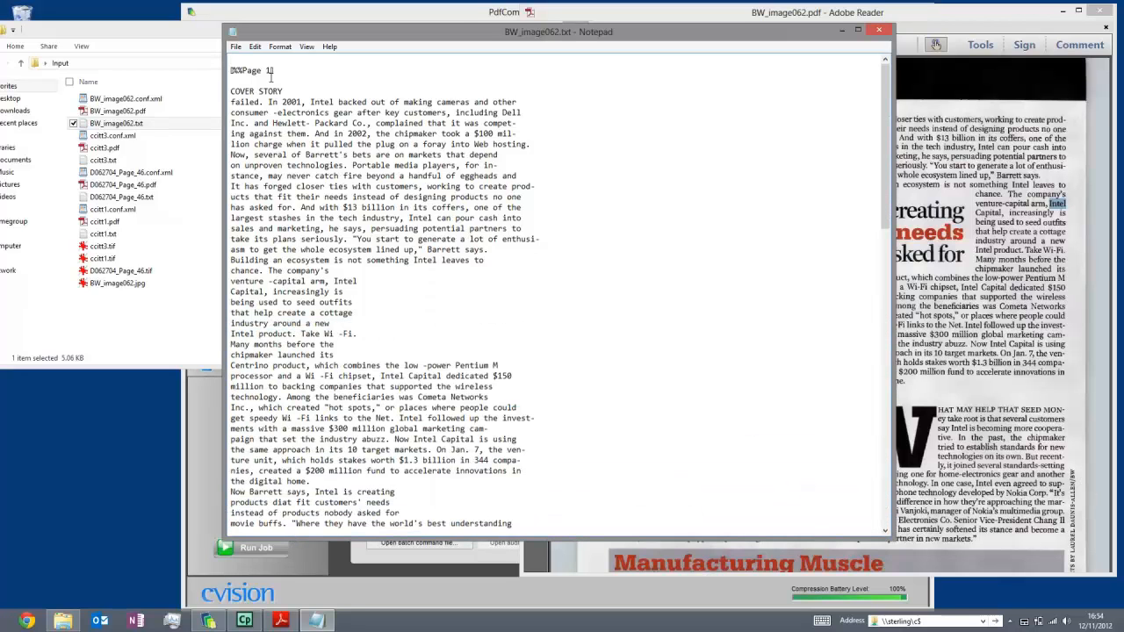
# - Examine the opening passage of the auxiliary text file against the PDF page, and close the text file
pyautogui.moveTo(278, 70); pyautogui.dragTo(356, 239)
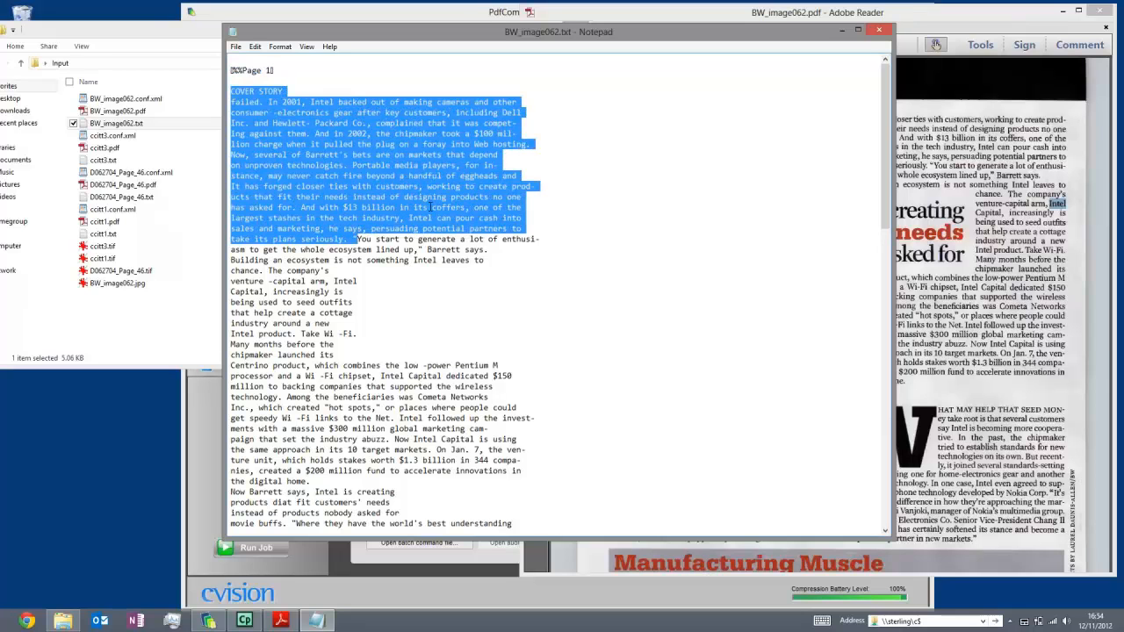
pyautogui.click(542, 239)
pyautogui.moveTo(792, 35); pyautogui.dragTo(733, 146)
pyautogui.click(820, 140)
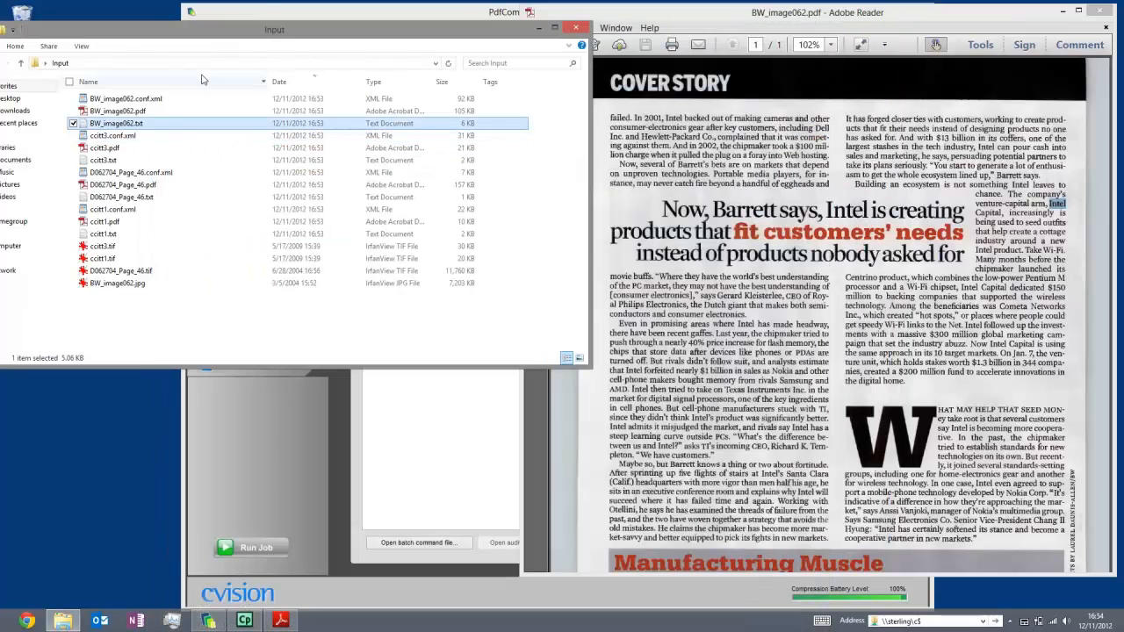
# - Open BW_image062.conf.xml in Notepad++, close all other open files, and maximize the window
pyautogui.rightClick(182, 101)
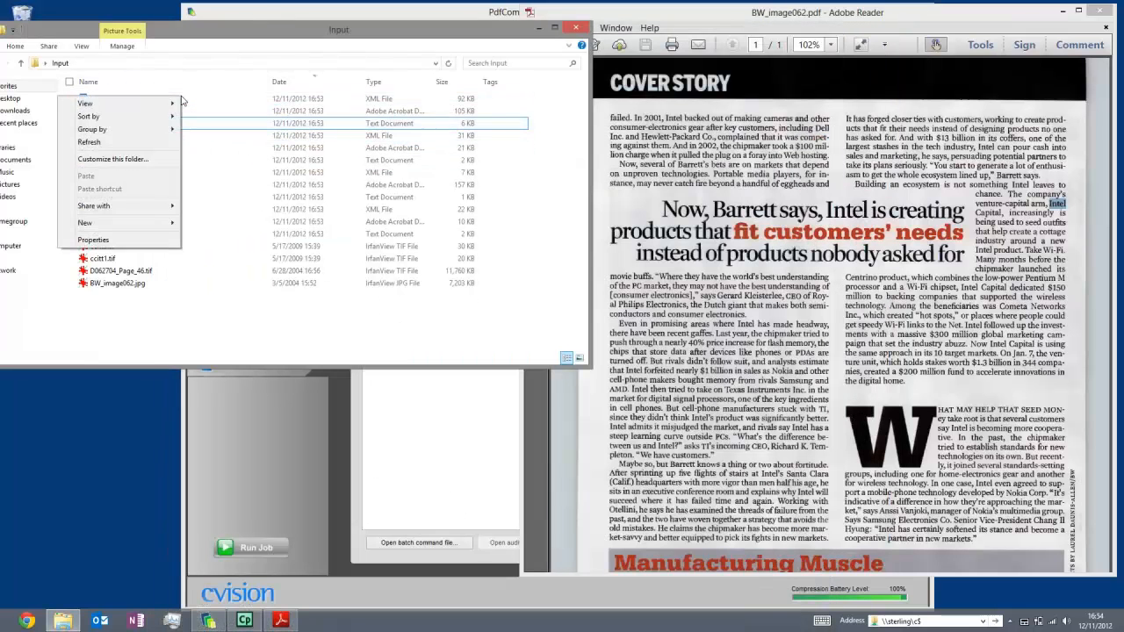
pyautogui.click(235, 101)
pyautogui.rightClick(235, 102)
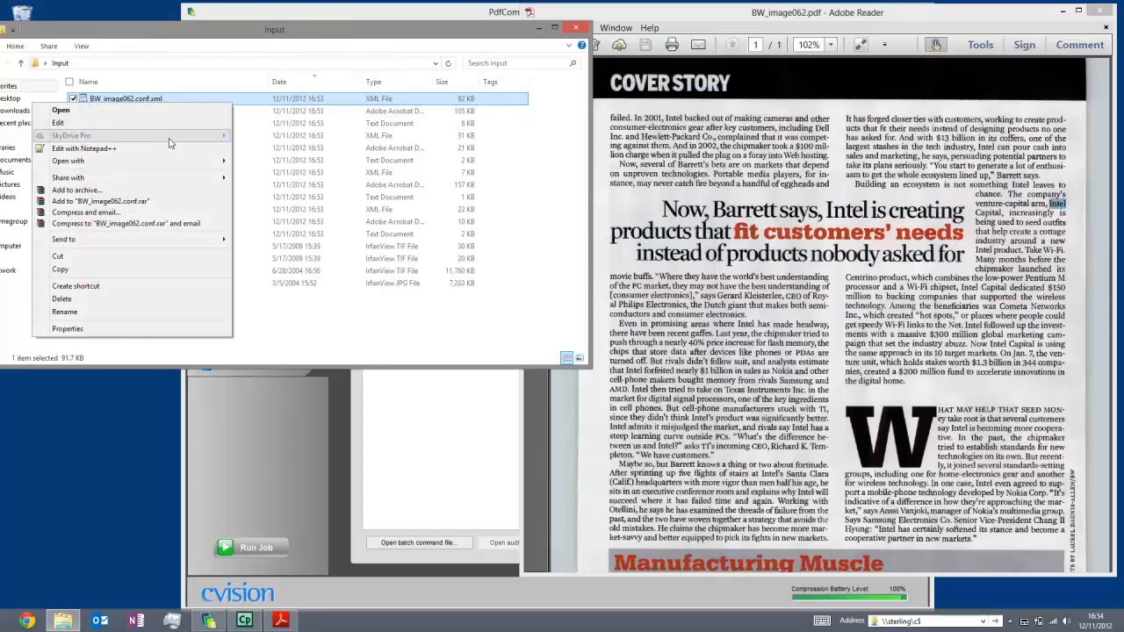
pyautogui.click(219, 148)
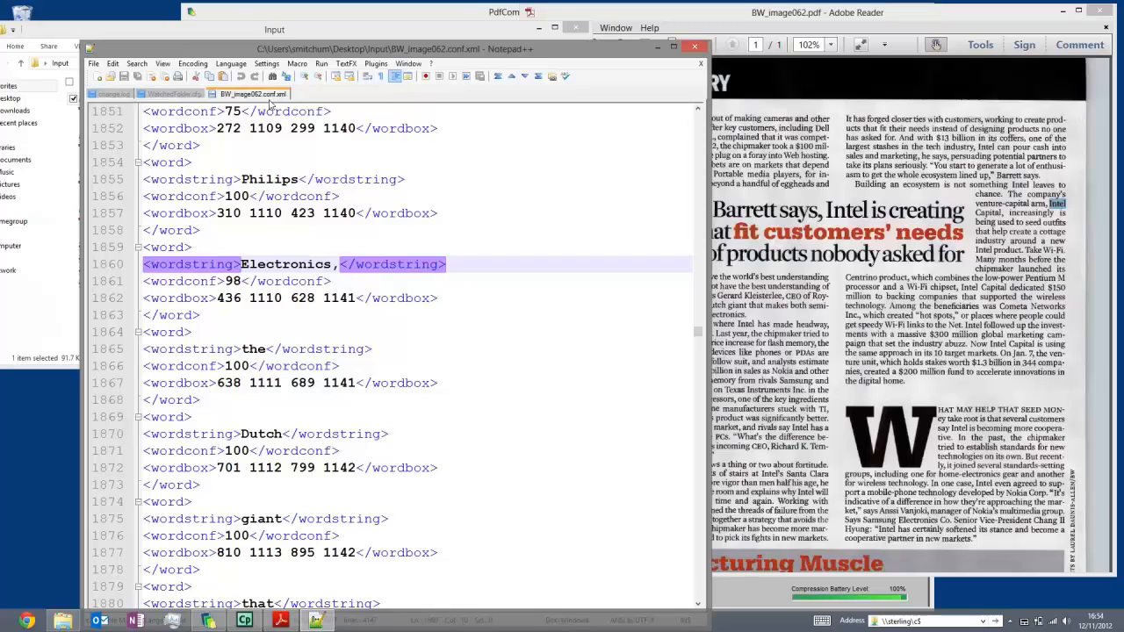
pyautogui.rightClick(270, 93)
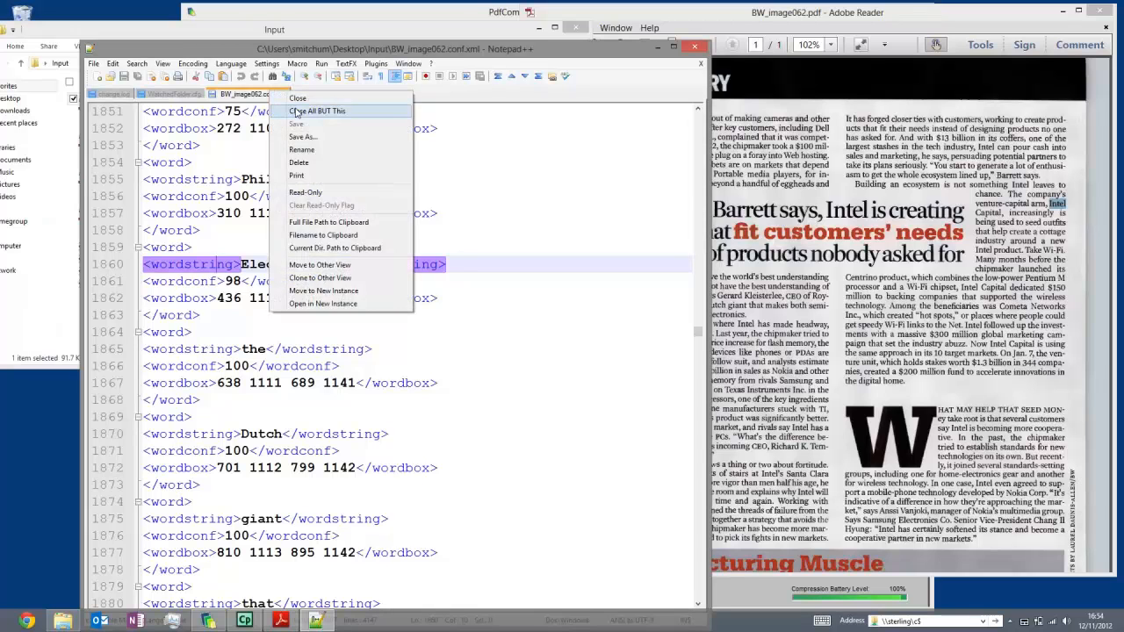
pyautogui.click(316, 110)
pyautogui.doubleClick(451, 54)
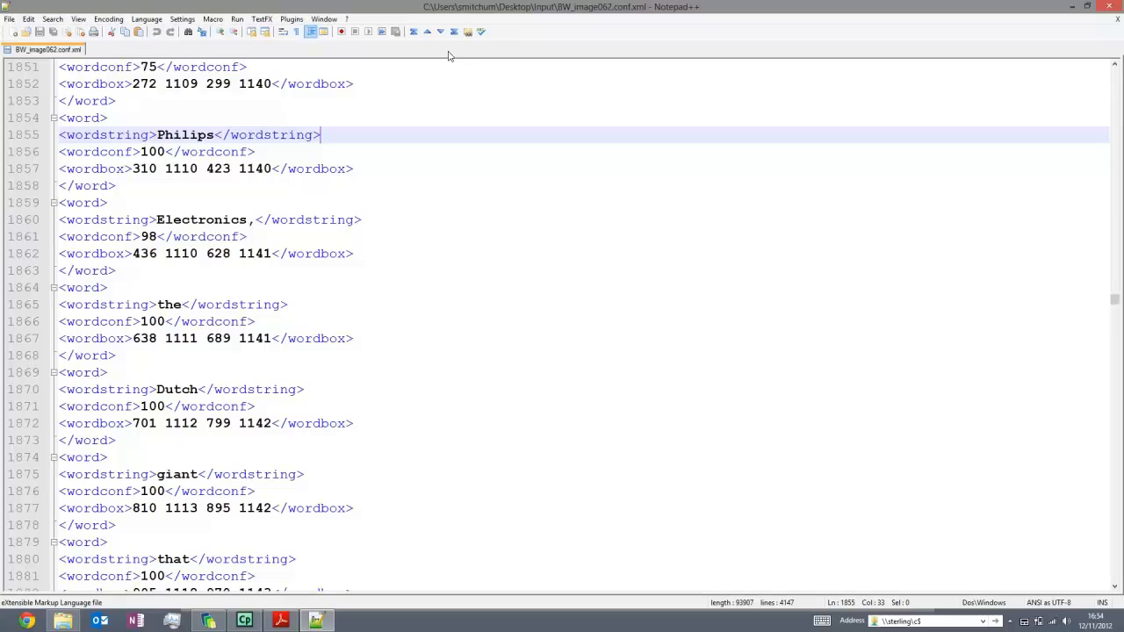
# - Examine the confidence report's page-level data at the start of the file: page number, words, characters, confidence, dimensions and DPI
pyautogui.scroll(5, 943, 256)
pyautogui.moveTo(1116, 298); pyautogui.dragTo(1116, 72)
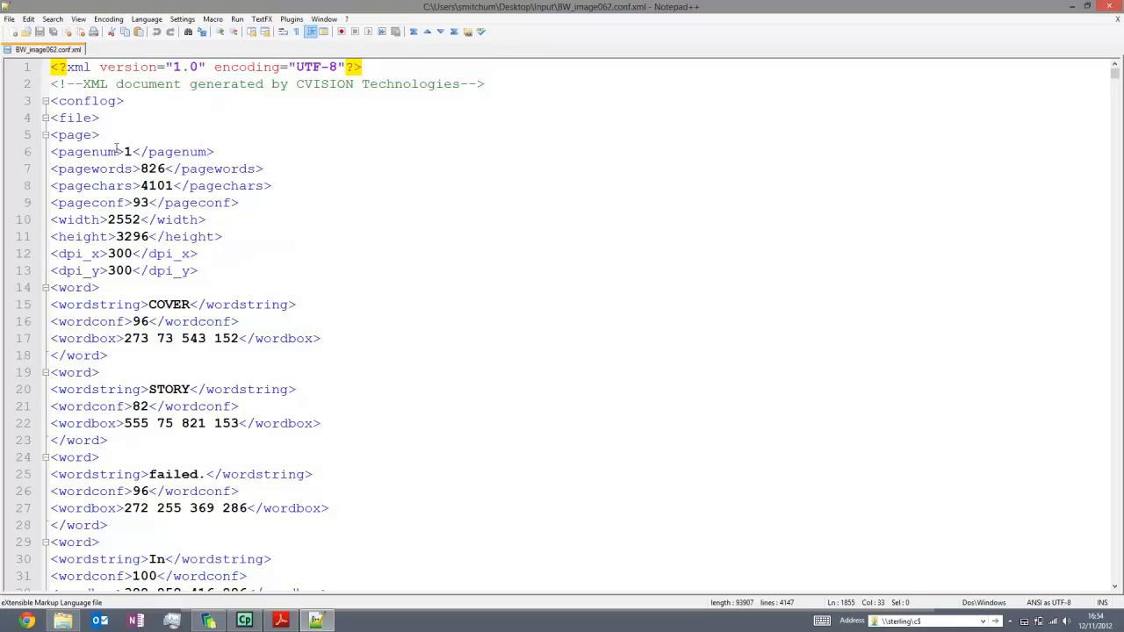
pyautogui.moveTo(125, 152); pyautogui.dragTo(129, 152)
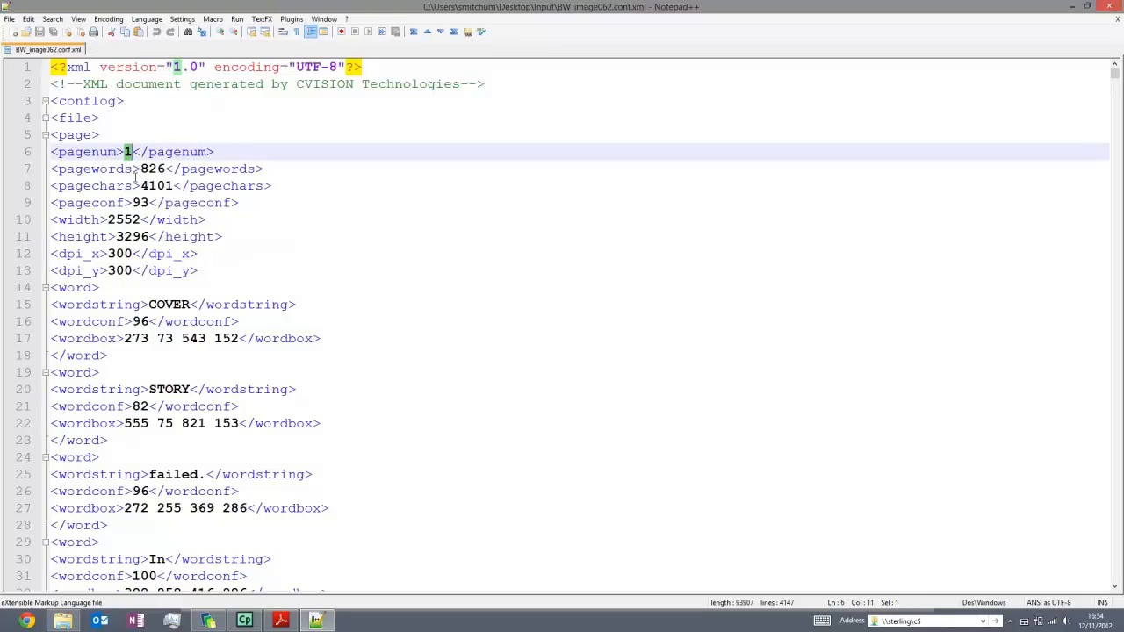
pyautogui.doubleClick(153, 169)
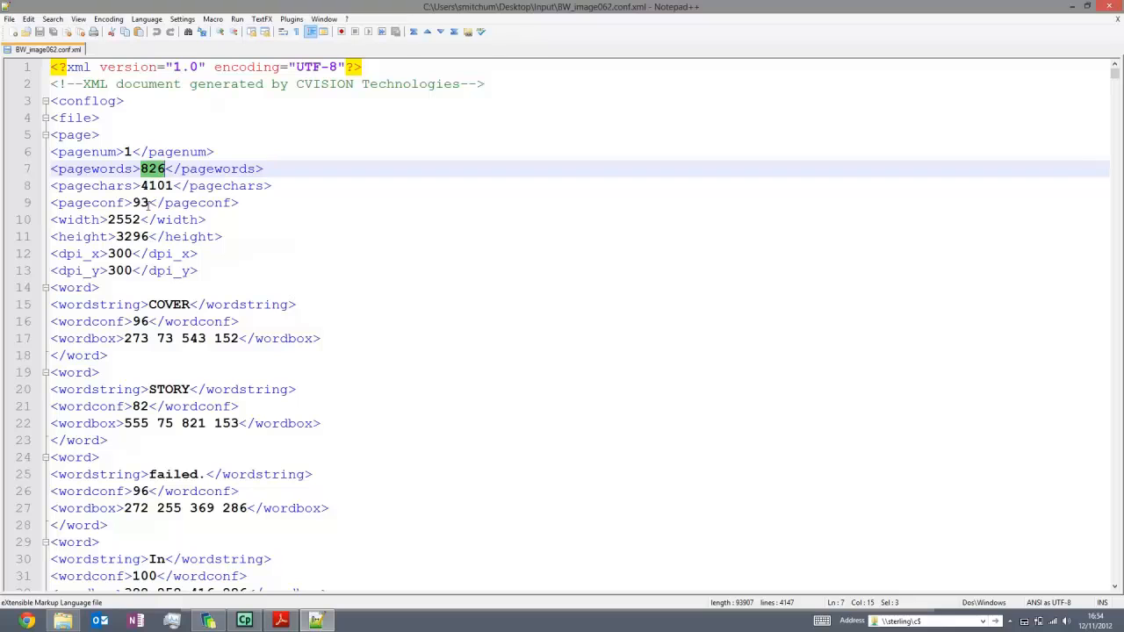
pyautogui.doubleClick(152, 187)
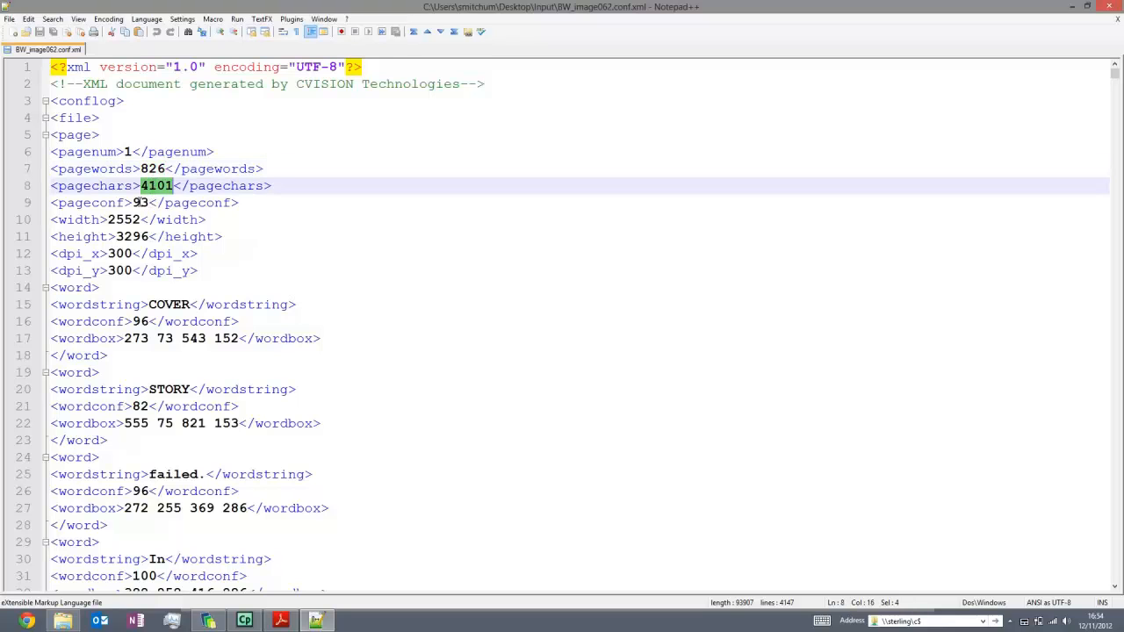
pyautogui.doubleClick(141, 203)
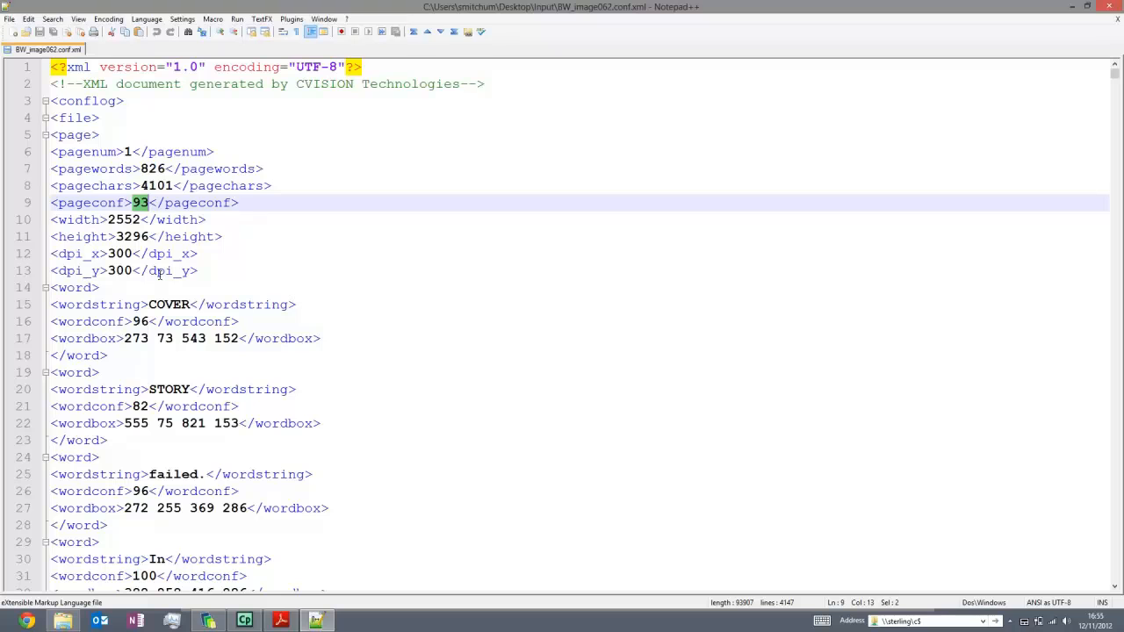
pyautogui.moveTo(223, 236); pyautogui.dragTo(24, 230)
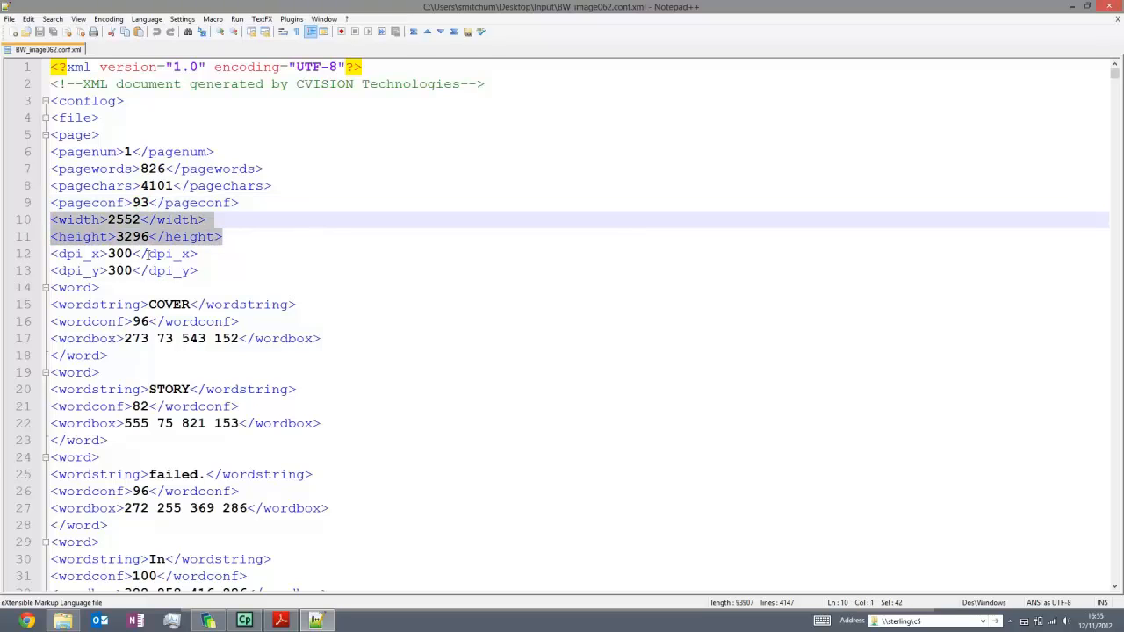
pyautogui.moveTo(199, 270); pyautogui.dragTo(52, 254)
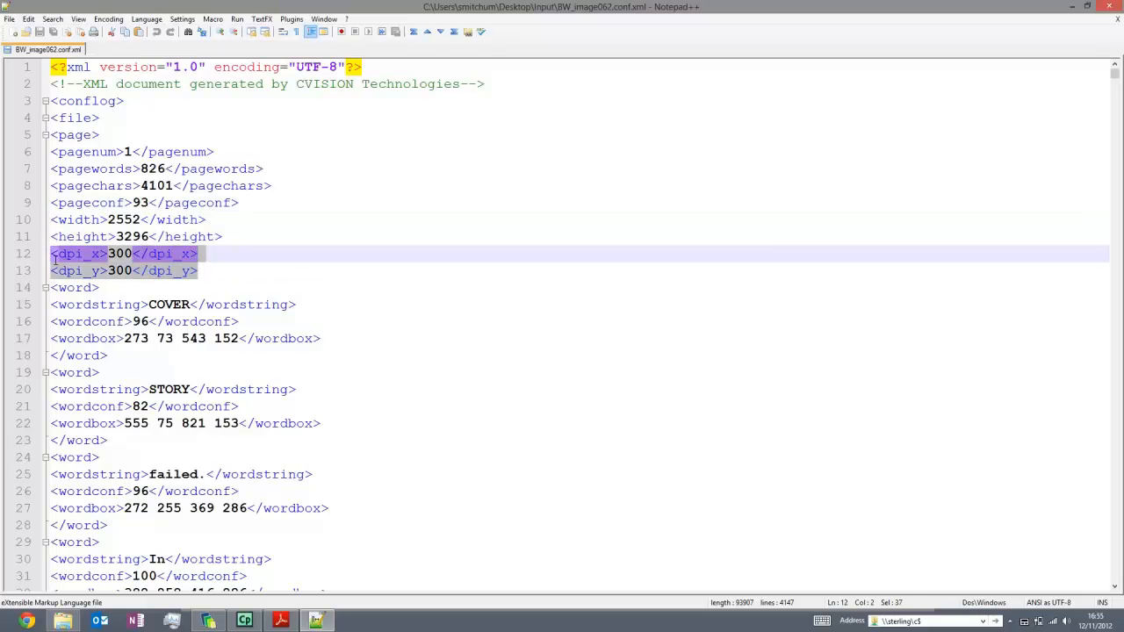
# - Examine the word-level entry for "after" in the report, including its string, confidence and bounding box coordinates
pyautogui.click(378, 355)
pyautogui.scroll(-20, 382, 391)
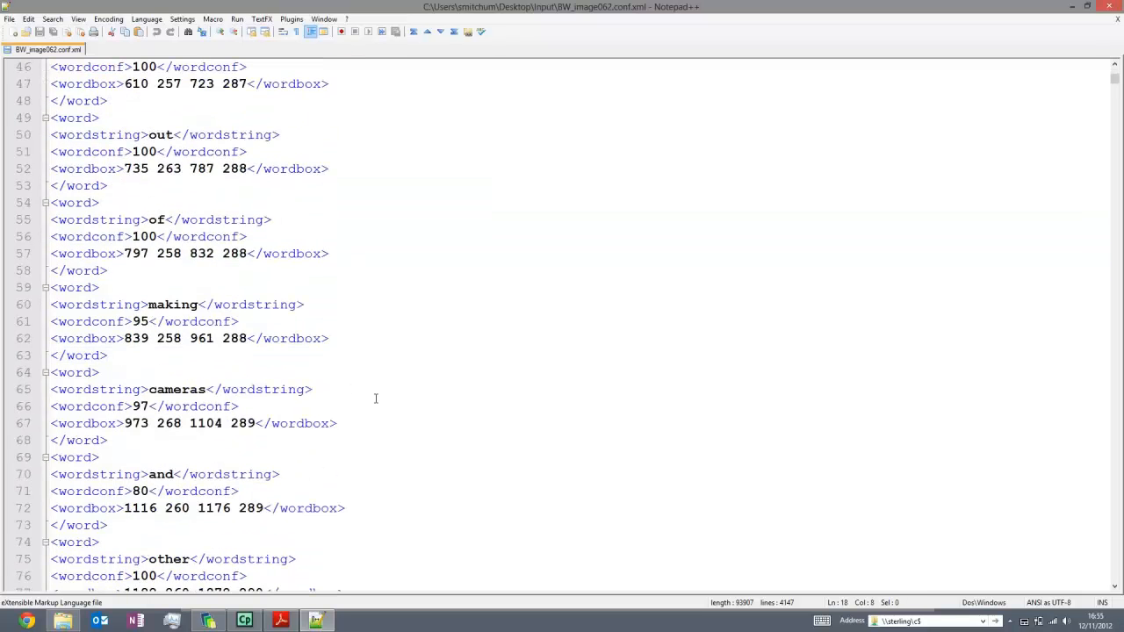
pyautogui.scroll(-5, 374, 400)
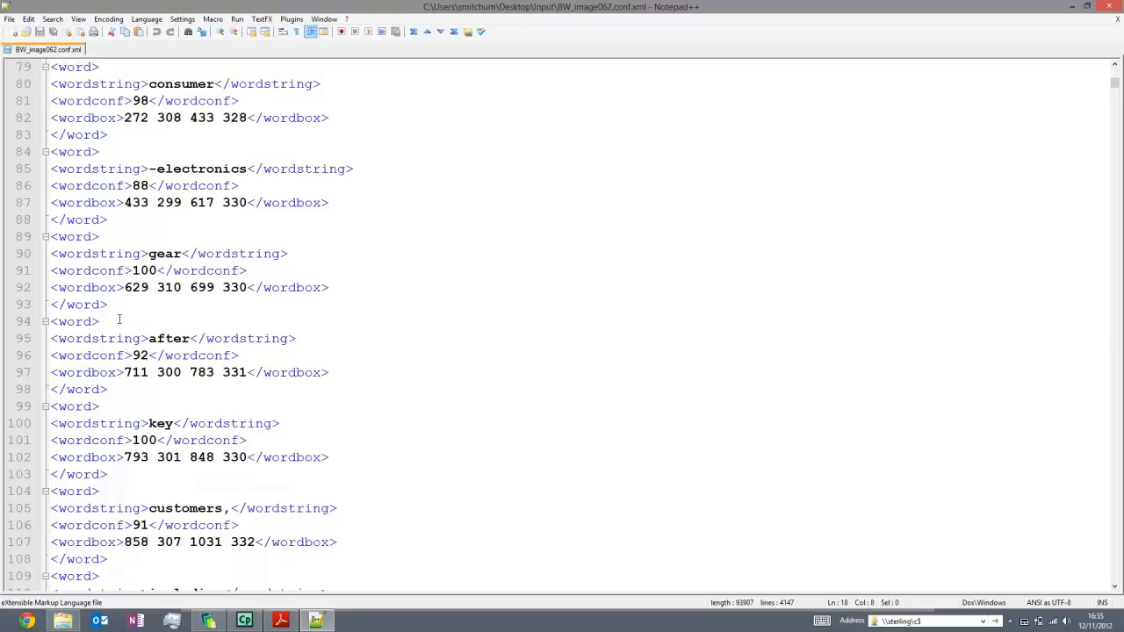
pyautogui.doubleClick(168, 339)
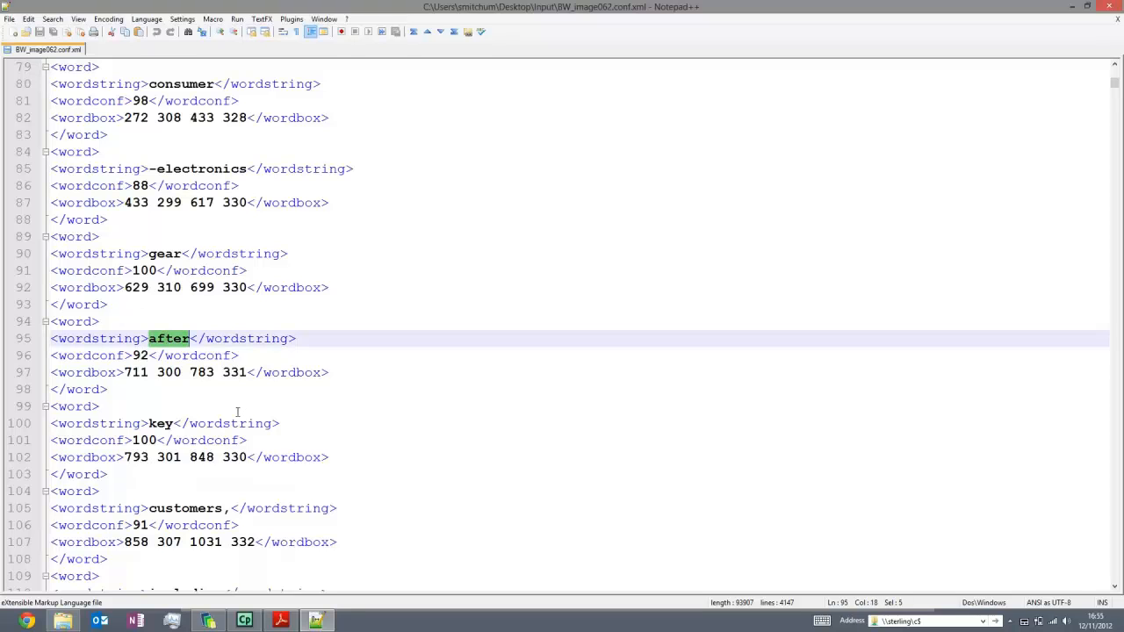
pyautogui.doubleClick(140, 356)
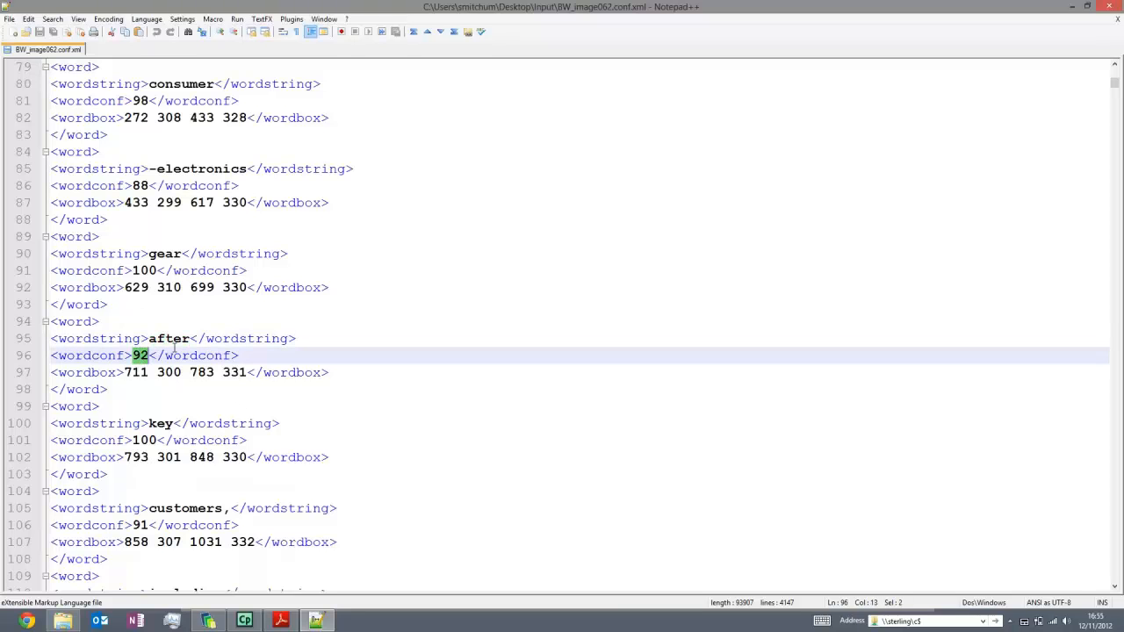
pyautogui.doubleClick(178, 340)
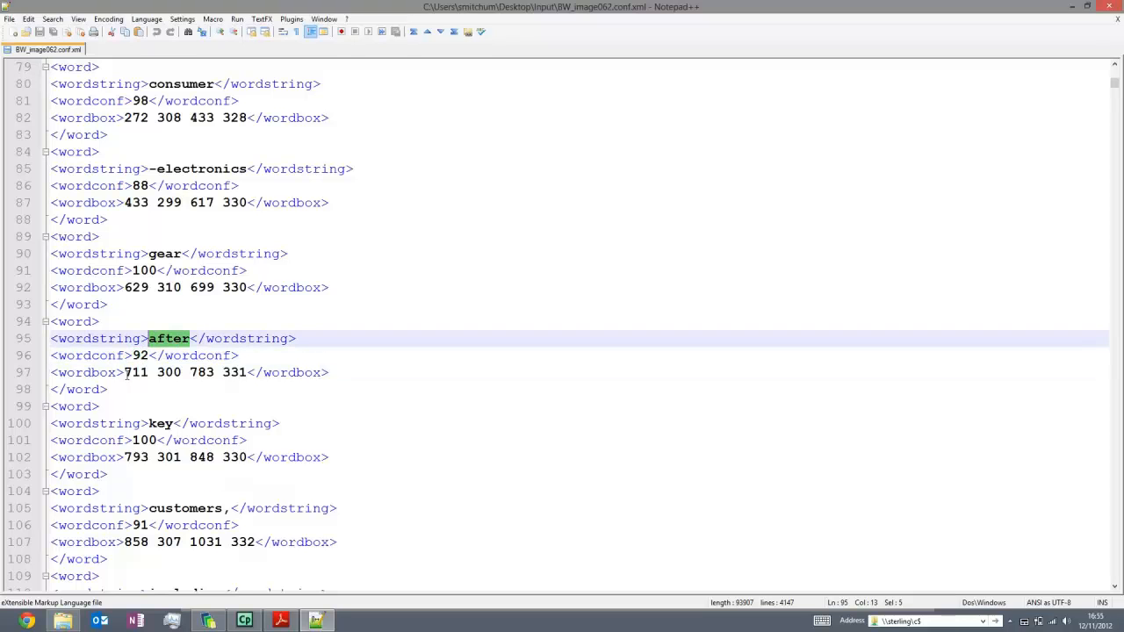
pyautogui.moveTo(125, 373); pyautogui.dragTo(247, 372)
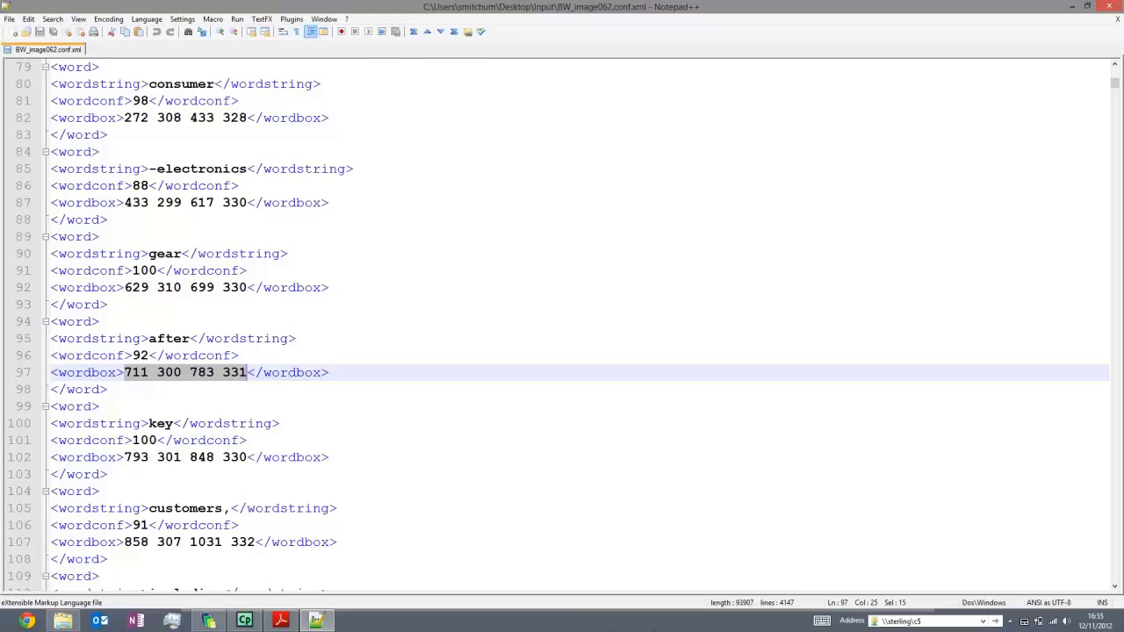
pyautogui.press('Insert')
pyautogui.rightClick(251, 622)
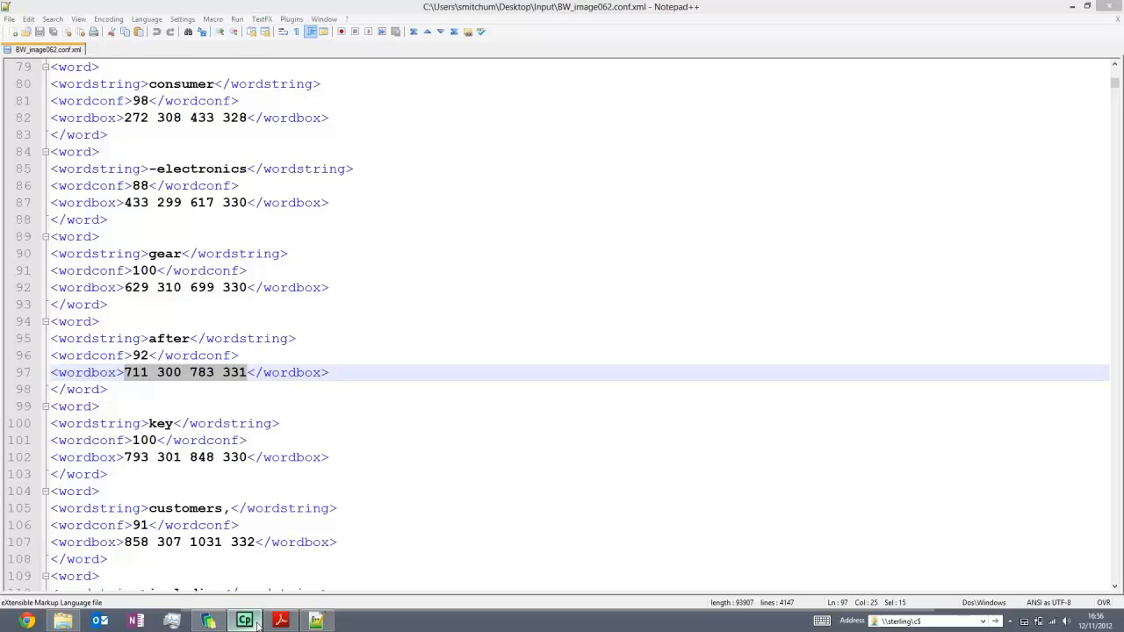